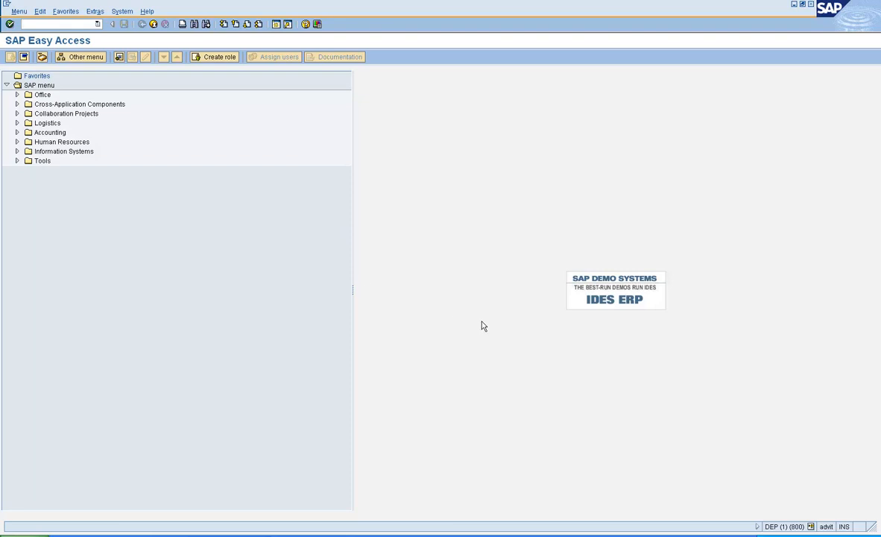
- Run transaction spro and display the SAP Reference IMG
type("spro")
key("Return")
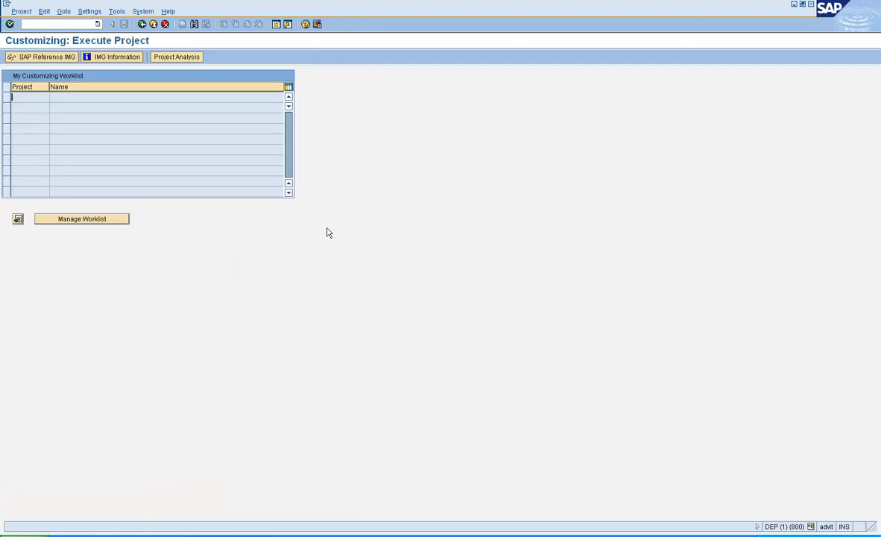
left_click(66, 63)
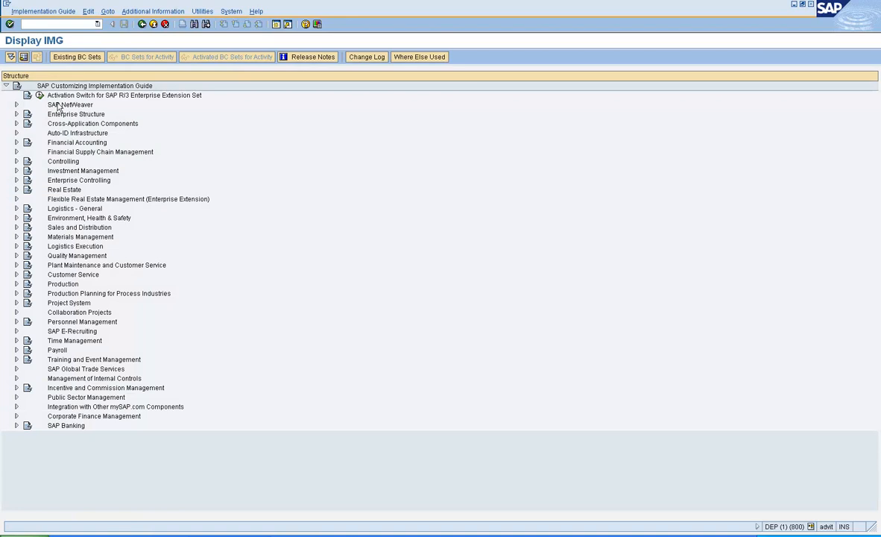
- Examine the Sales and Distribution and Financial Accounting nodes of the Reference IMG, collapse them and leave the guide
left_click(67, 229)
left_click(17, 228)
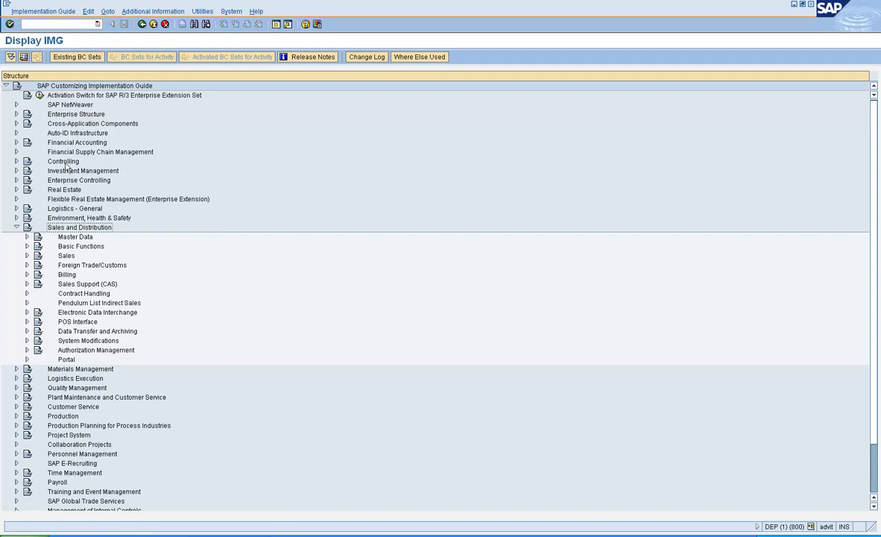
left_click(17, 227)
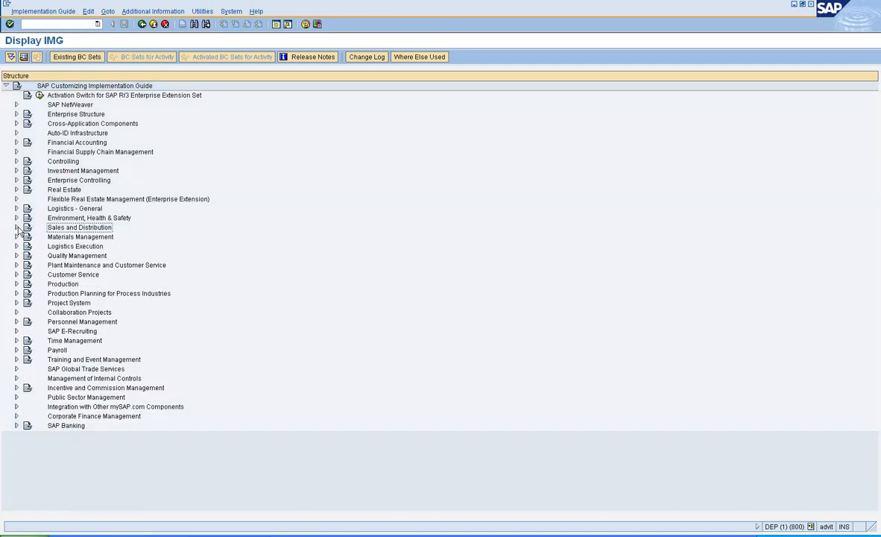
left_click(16, 143)
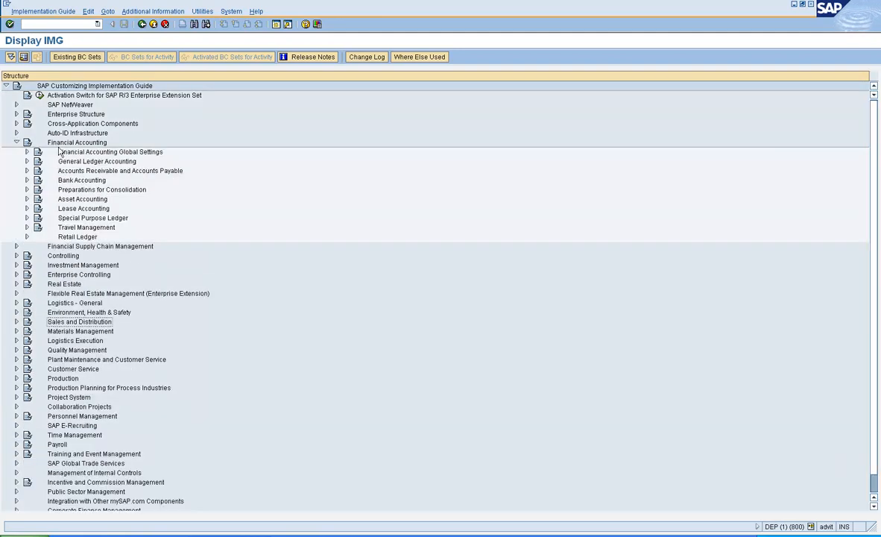
left_click(65, 145)
left_click(17, 142)
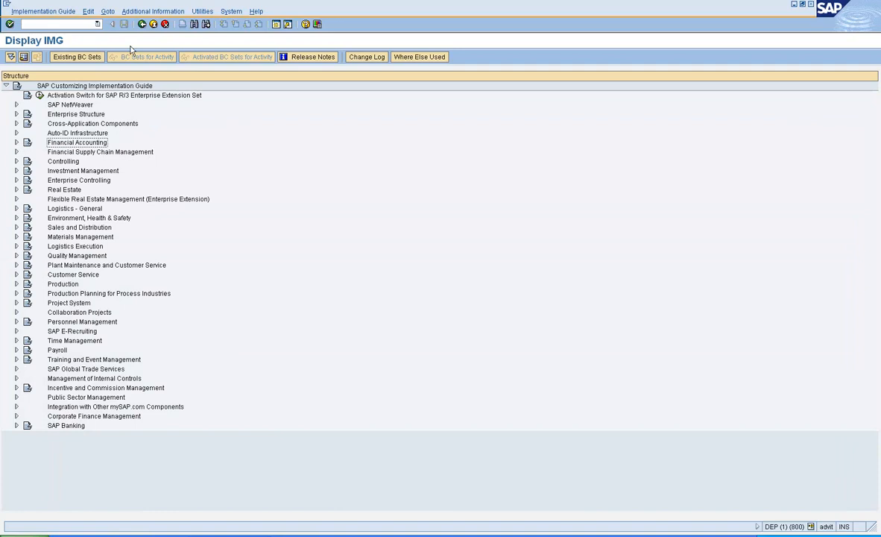
left_click(141, 24)
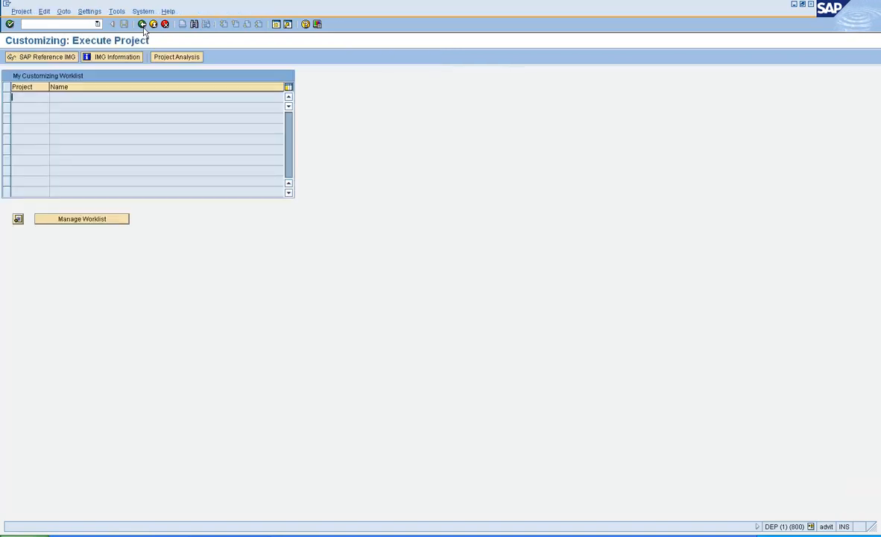
- Open Project Management from the customizing project screen and look up its transaction code in the system information
left_click(101, 97)
left_click(64, 13)
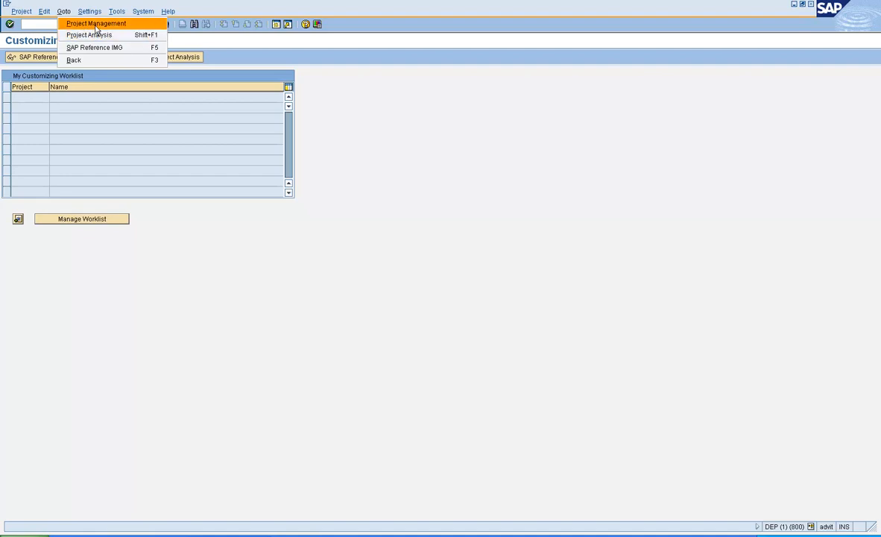
left_click(96, 24)
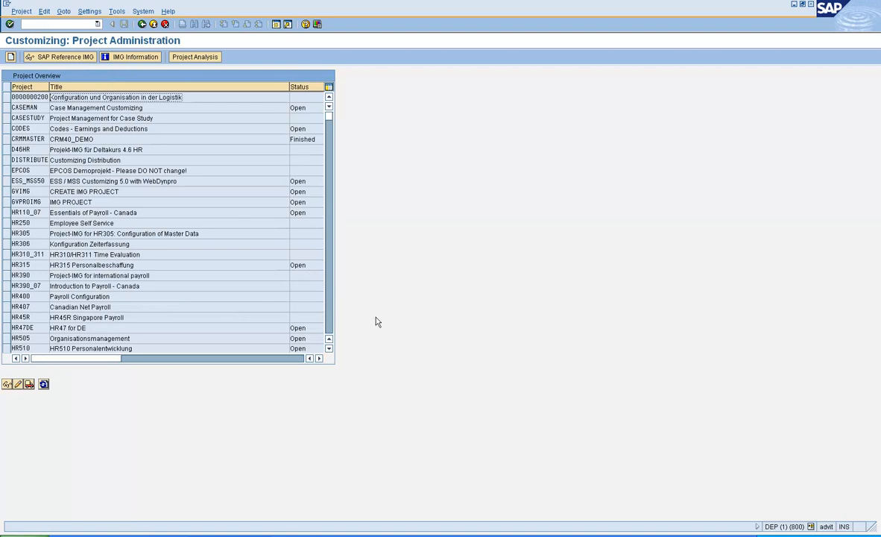
left_click(810, 527)
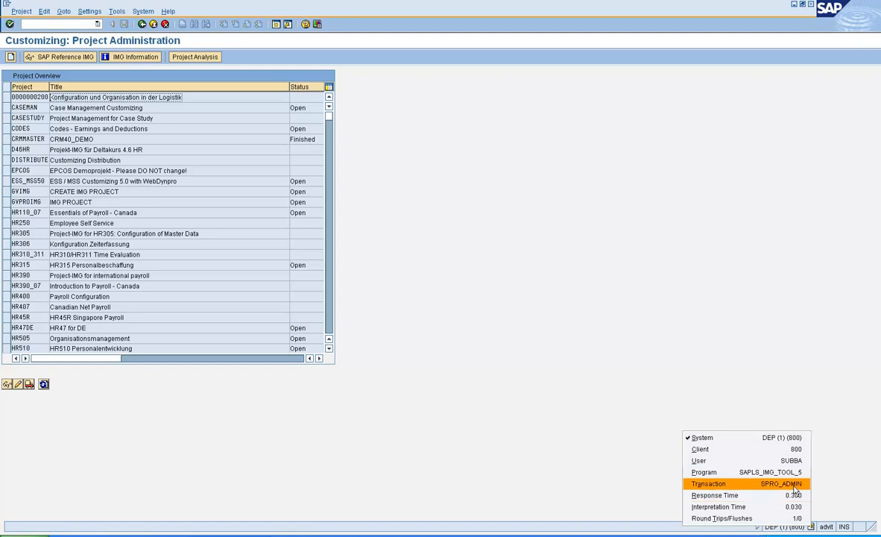
left_click(515, 306)
- Return to SAP Easy Access and open project administration directly with transaction spro_admin
left_click(141, 24)
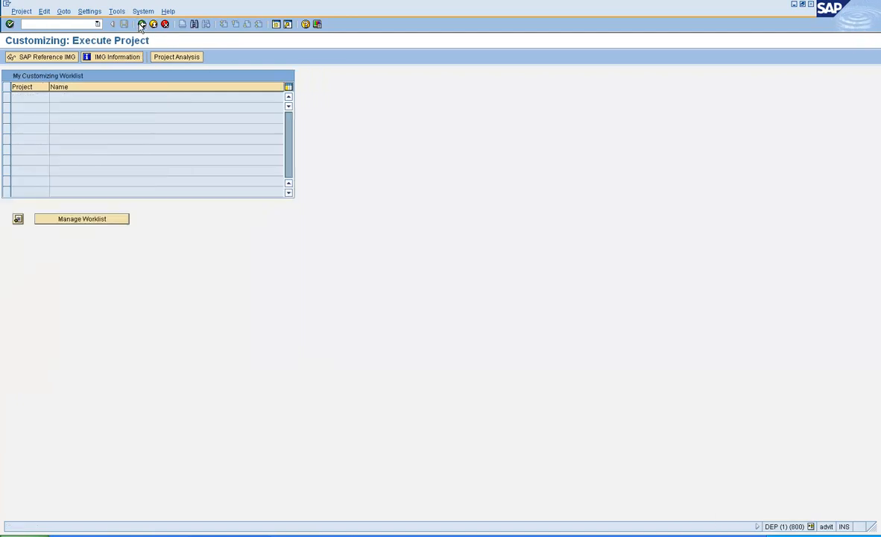
left_click(142, 23)
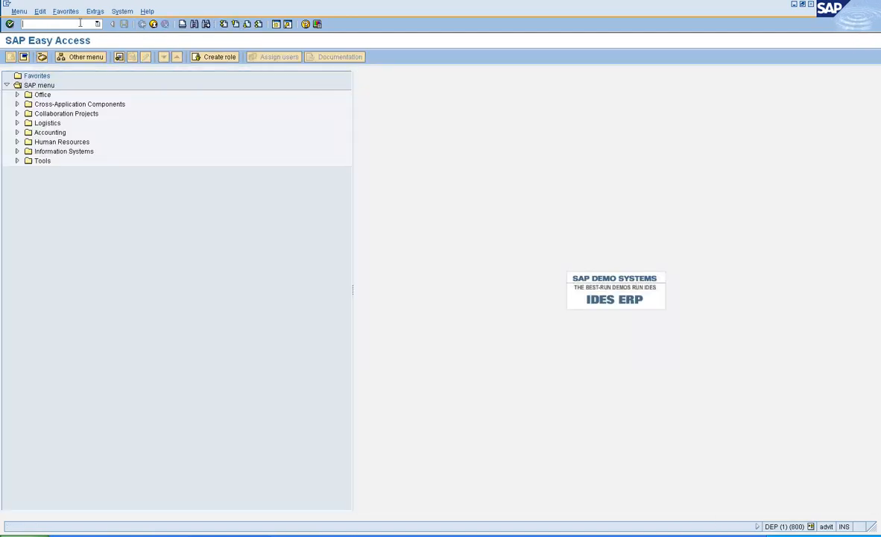
type("spro_admin")
key("Return")
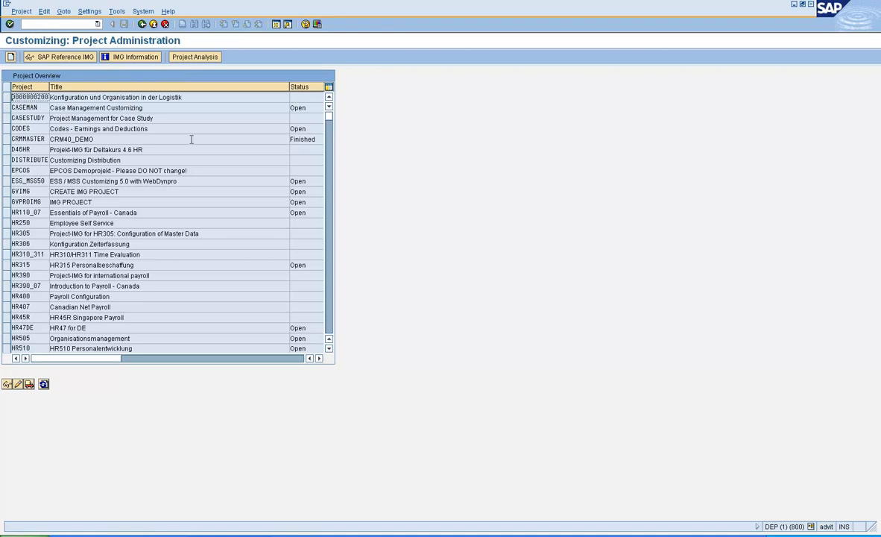
- Create a customizing project YHRPROJ with the name HR Project IMG
left_click(33, 136)
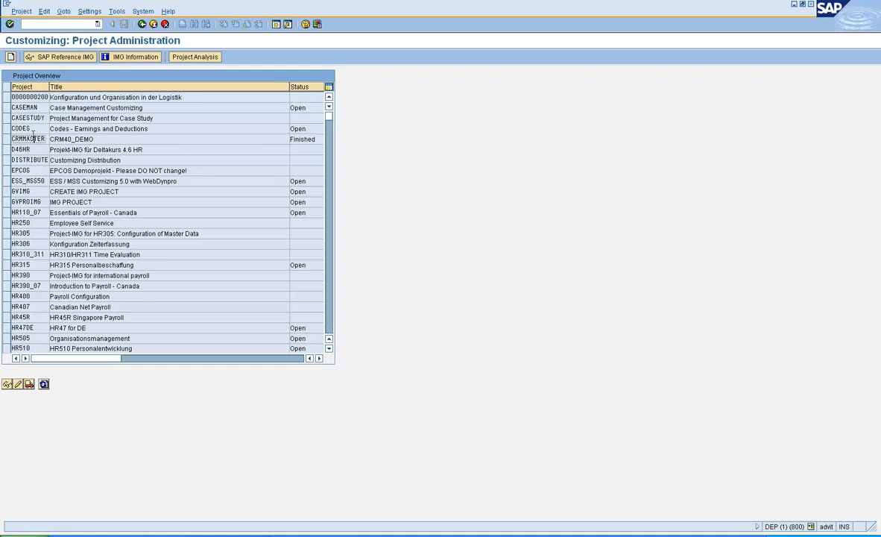
left_click(10, 57)
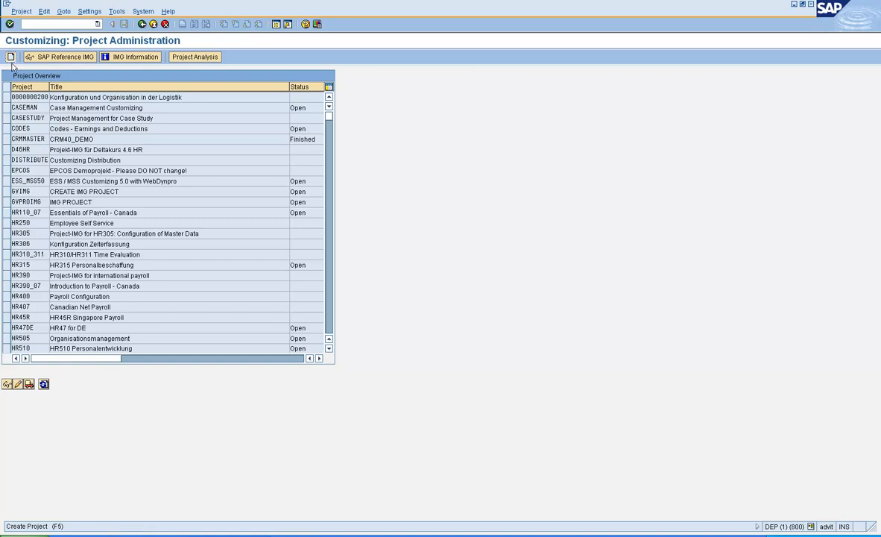
type("YHRPROJ")
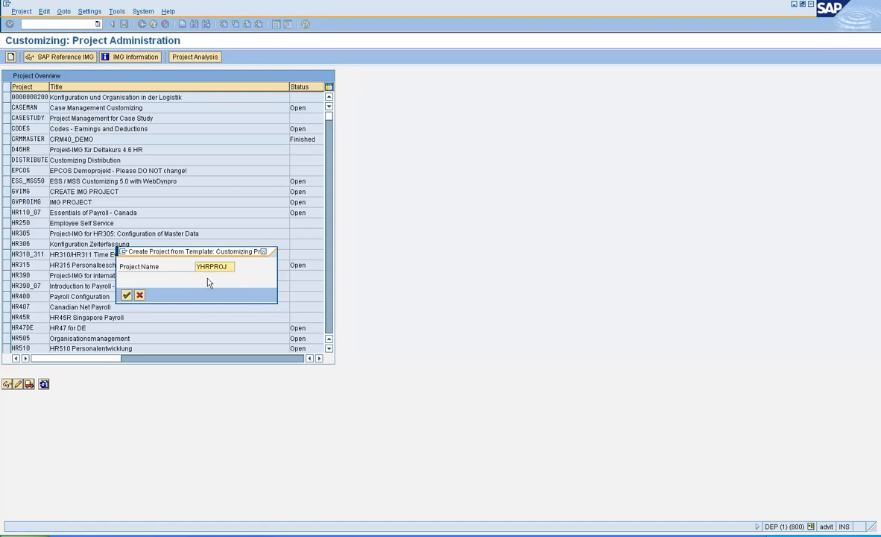
left_click(127, 296)
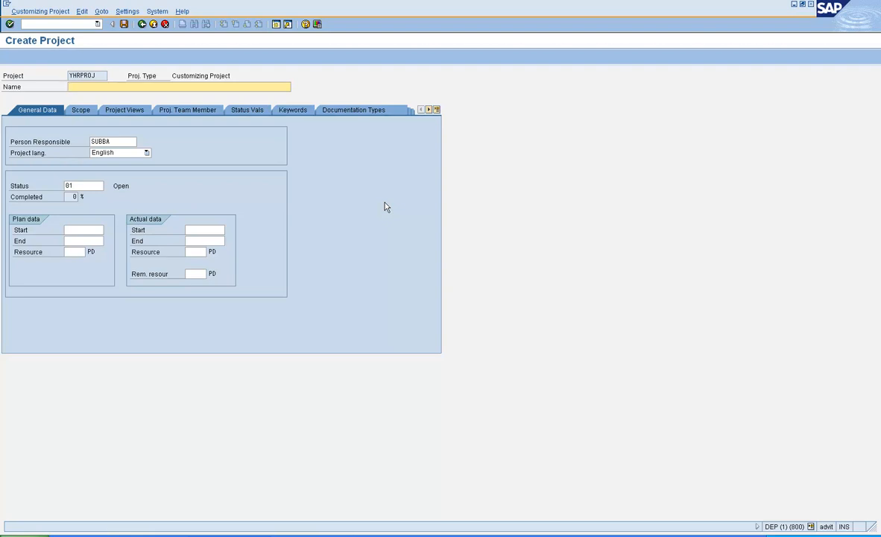
type("HR Project IMG")
left_click(73, 240)
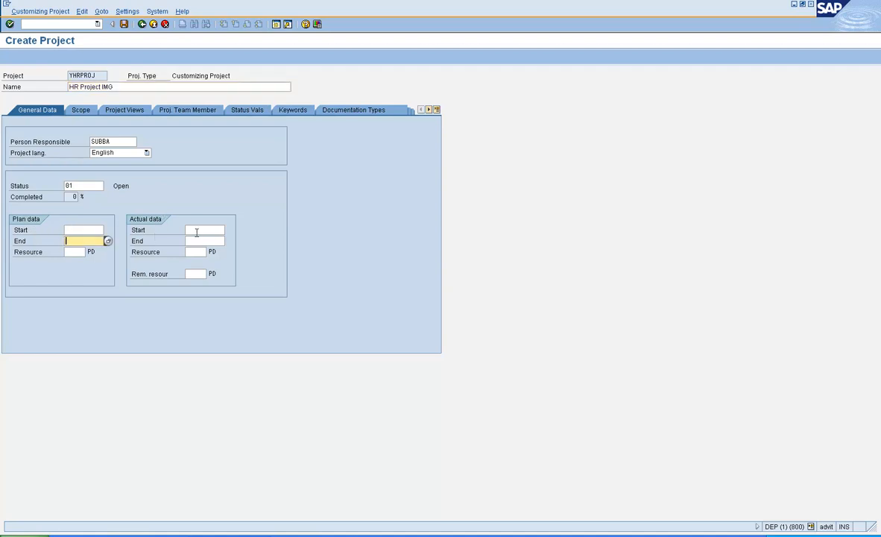
left_click(199, 240)
- Review the new project's team members, status values, keywords, documentation types and scope options, ending on its general data
left_click(172, 112)
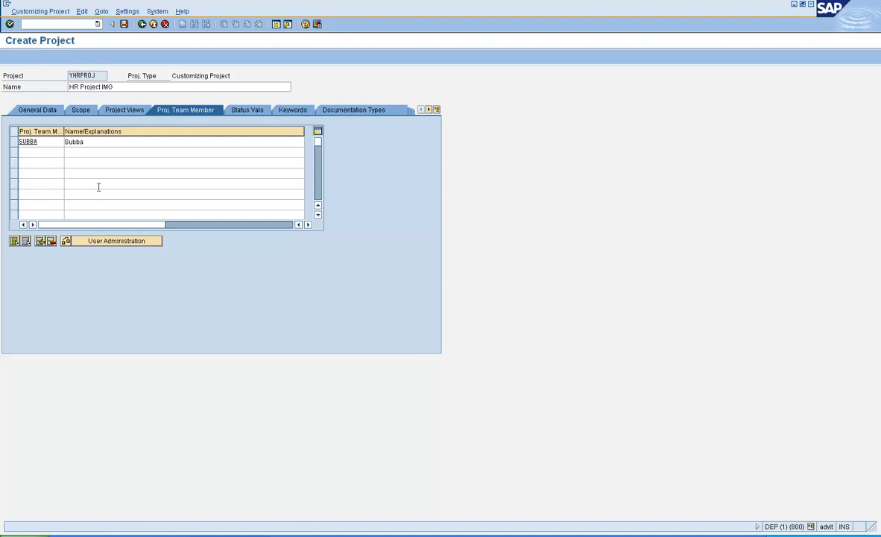
left_click(256, 112)
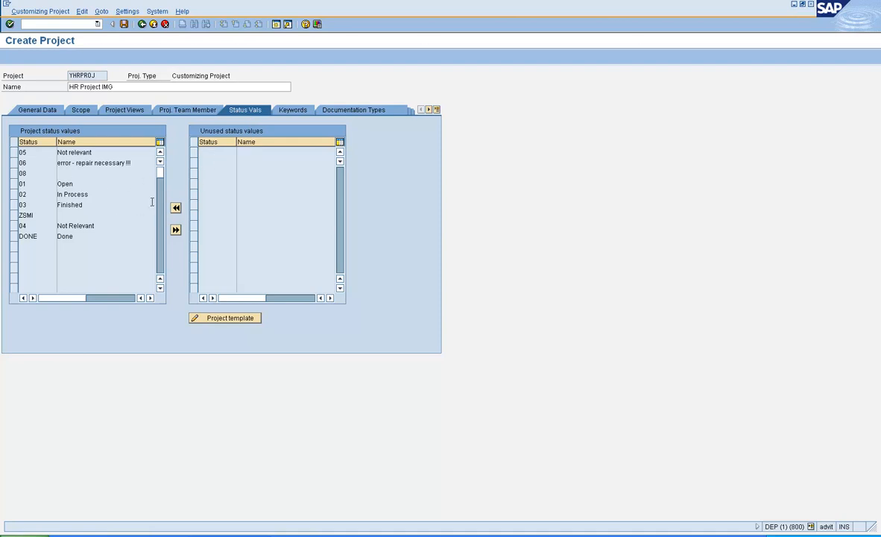
left_click(296, 111)
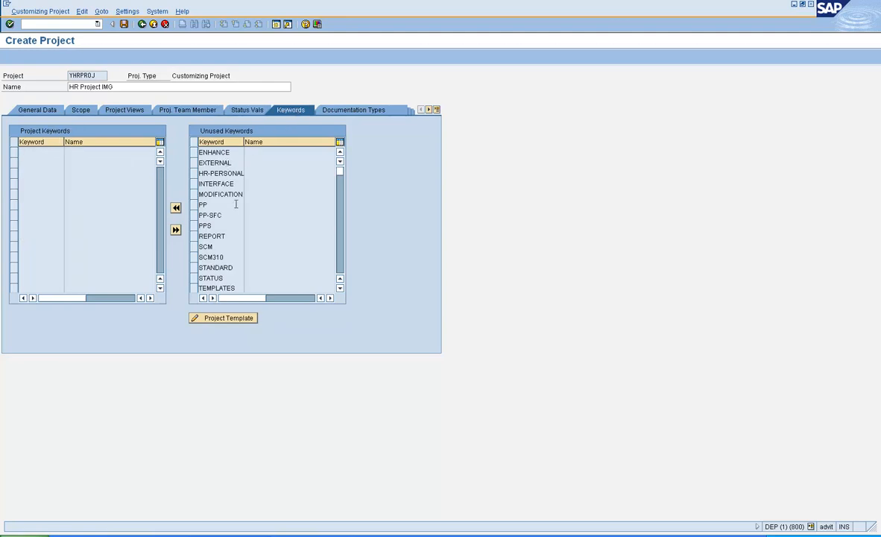
left_click(352, 112)
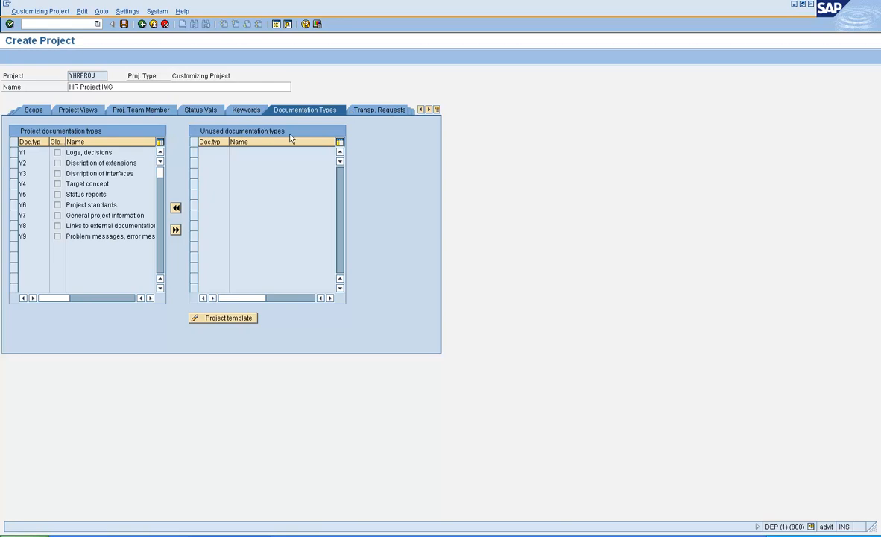
left_click(32, 110)
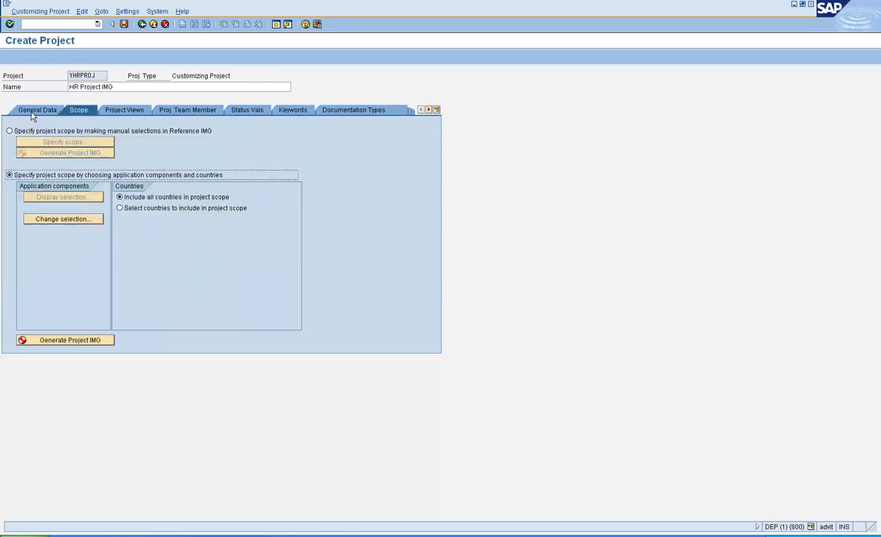
left_click(23, 111)
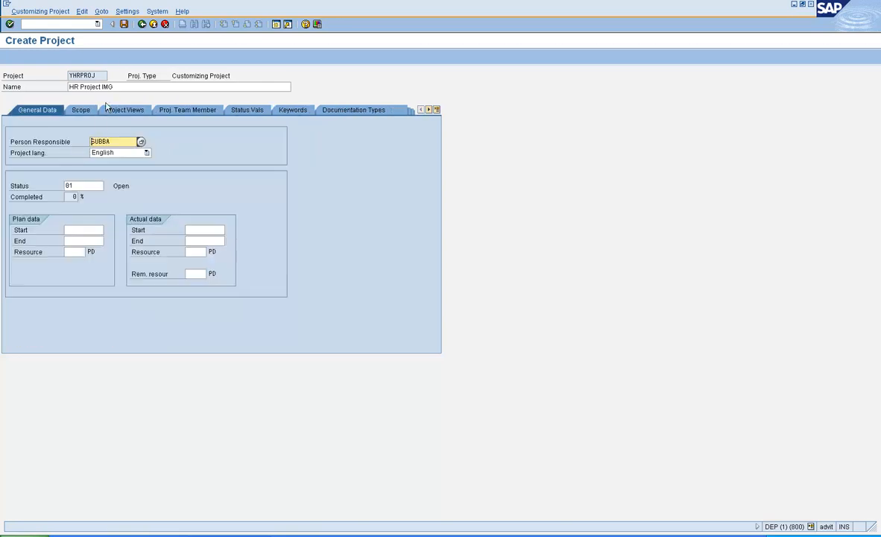
- Save the project and open the IMG node selection for a scope specified by manual selections in the Reference IMG
left_click(112, 85)
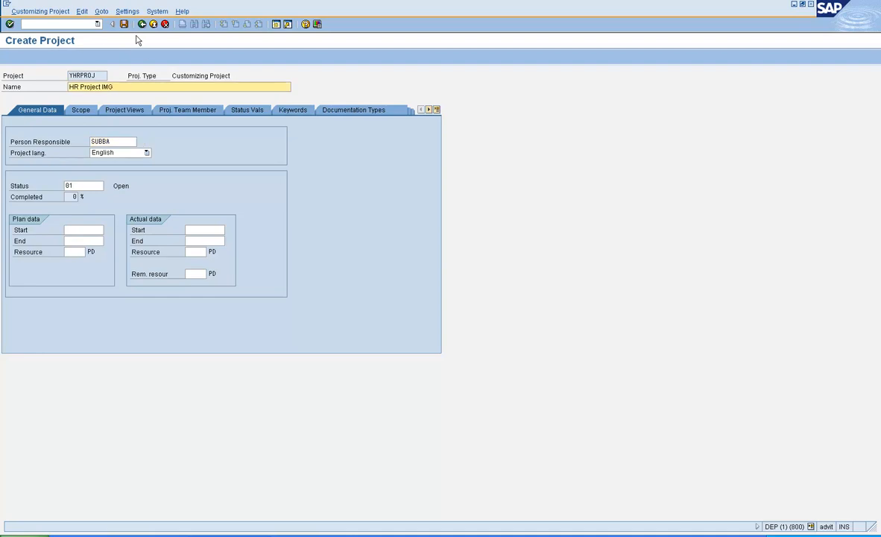
left_click(125, 24)
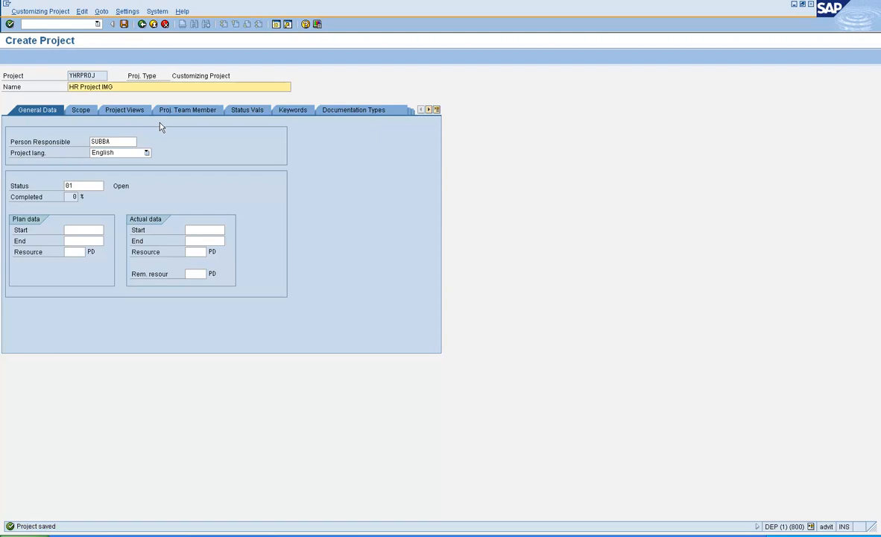
left_click(82, 111)
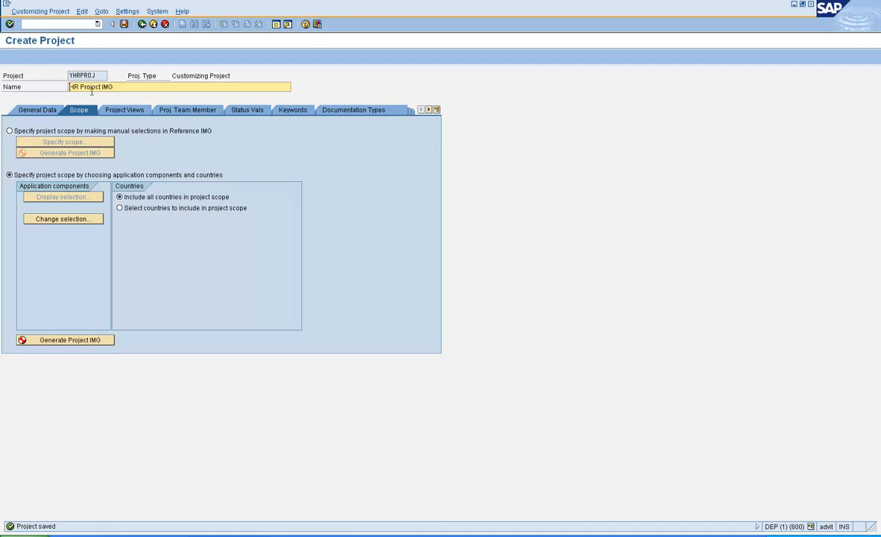
left_click(45, 132)
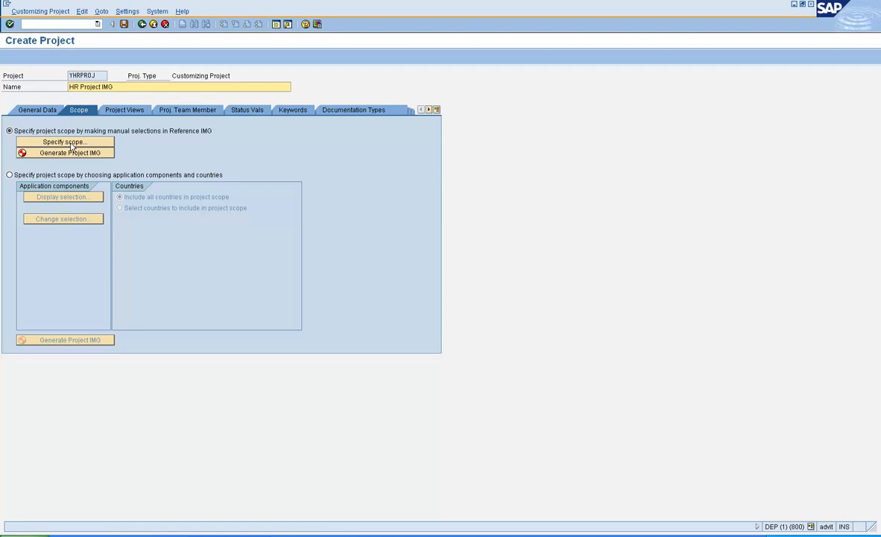
left_click(72, 145)
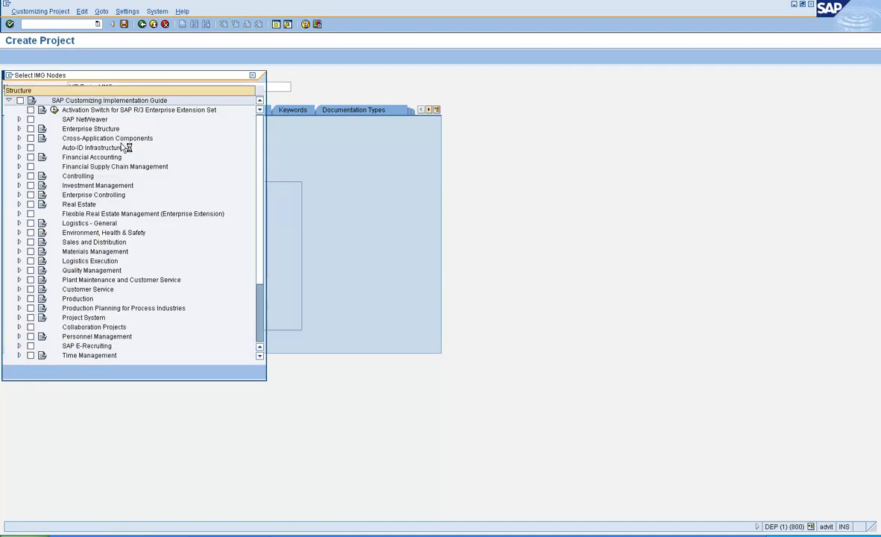
- Include the Personnel Management node in the project scope
left_click_drag(192, 80, 324, 45)
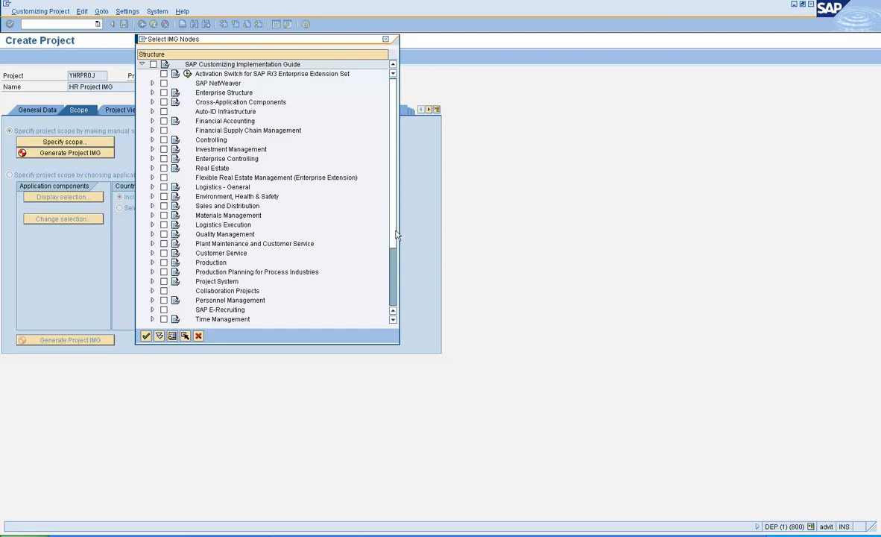
scroll(394, 289, "down", 3)
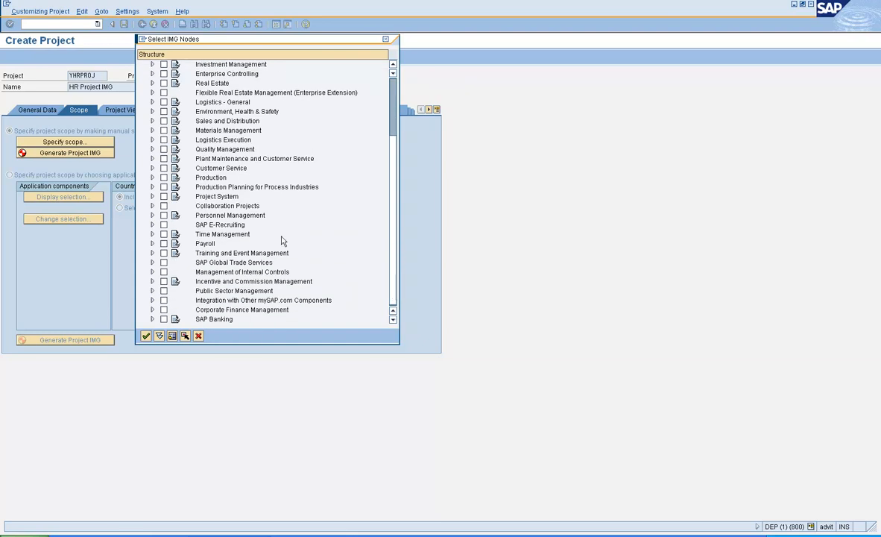
left_click(164, 215)
- Inspect the subnodes included under Personnel Management, such as Organizational Management
left_click(153, 216)
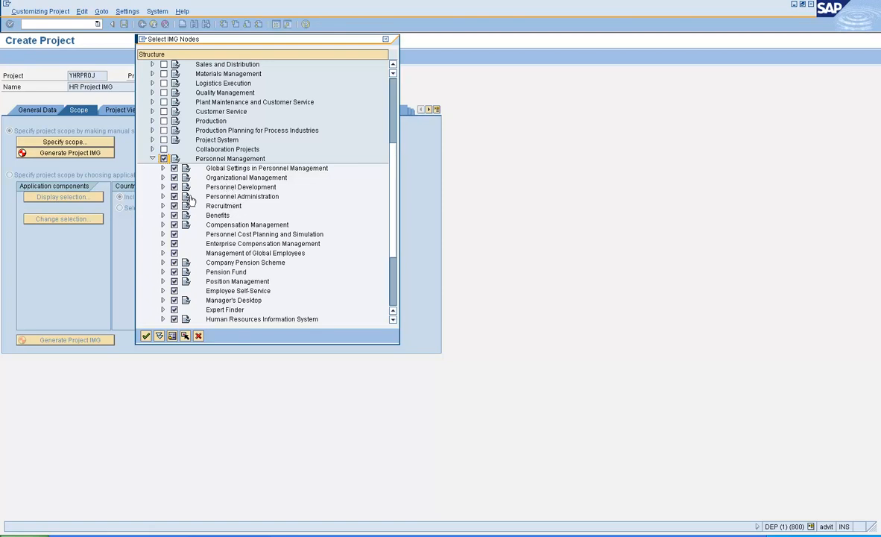
left_click(153, 159)
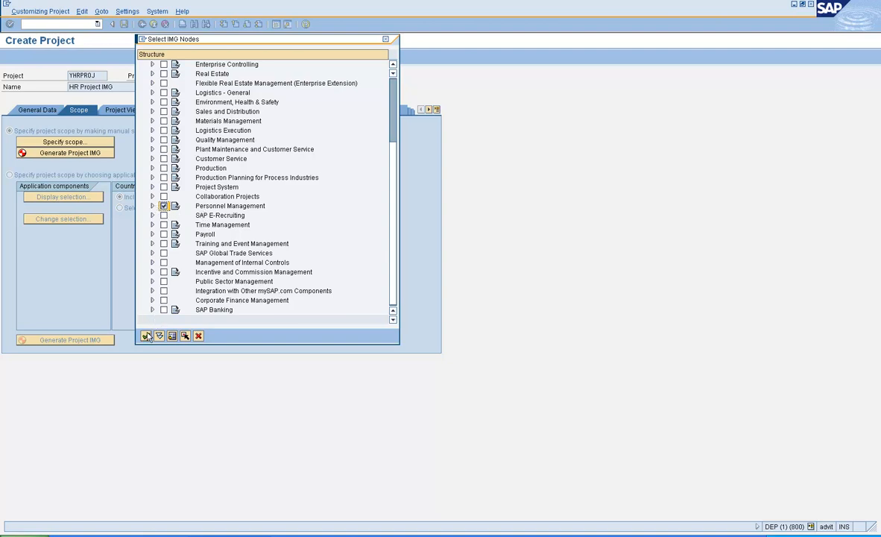
left_click(153, 207)
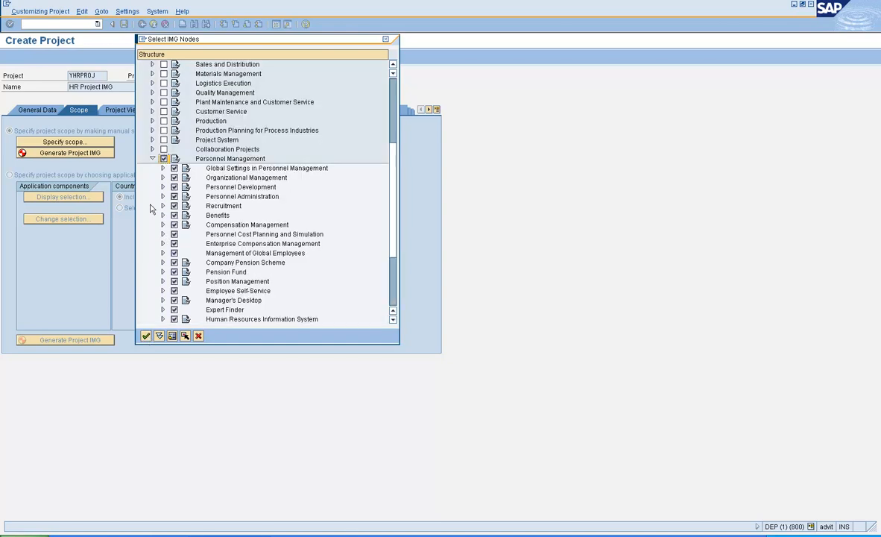
left_click(216, 180)
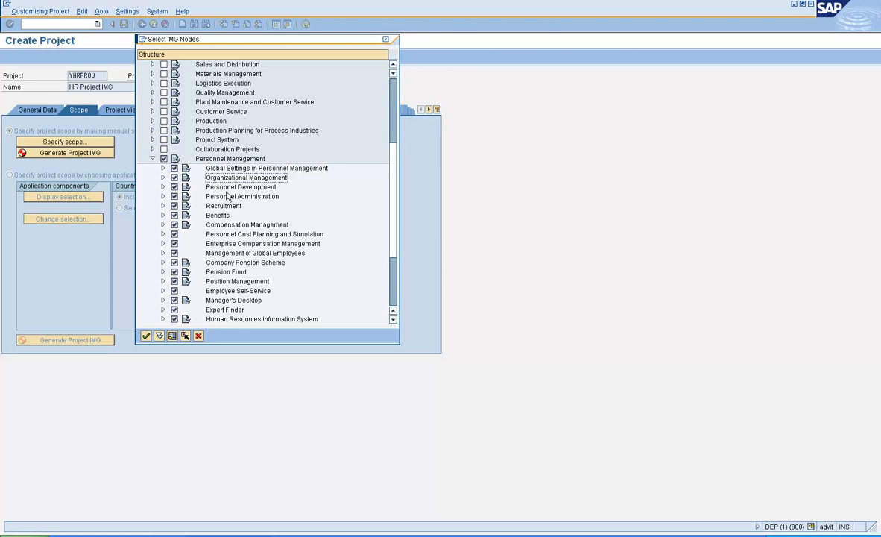
- Examine the subnodes included under Personnel Administration and collapse that node again
left_click(211, 209)
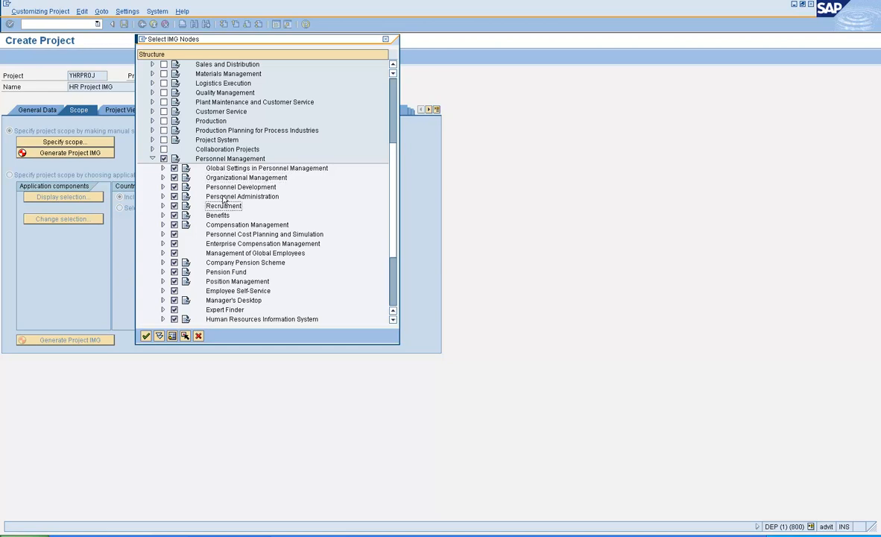
left_click(213, 196)
left_click(163, 196)
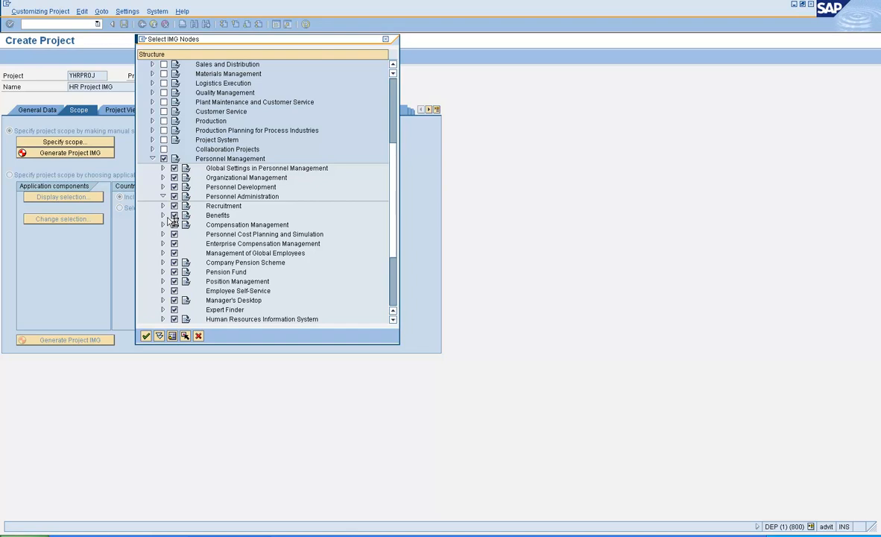
double_click(228, 196)
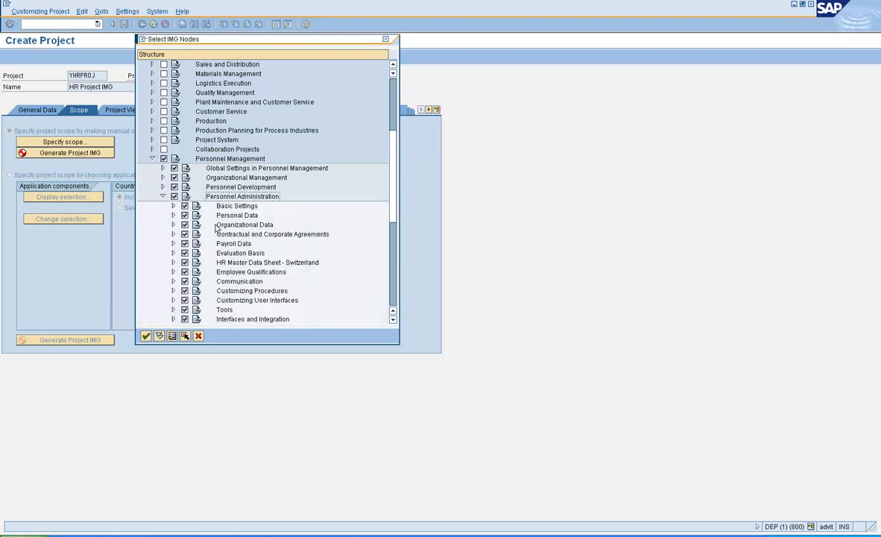
left_click(163, 196)
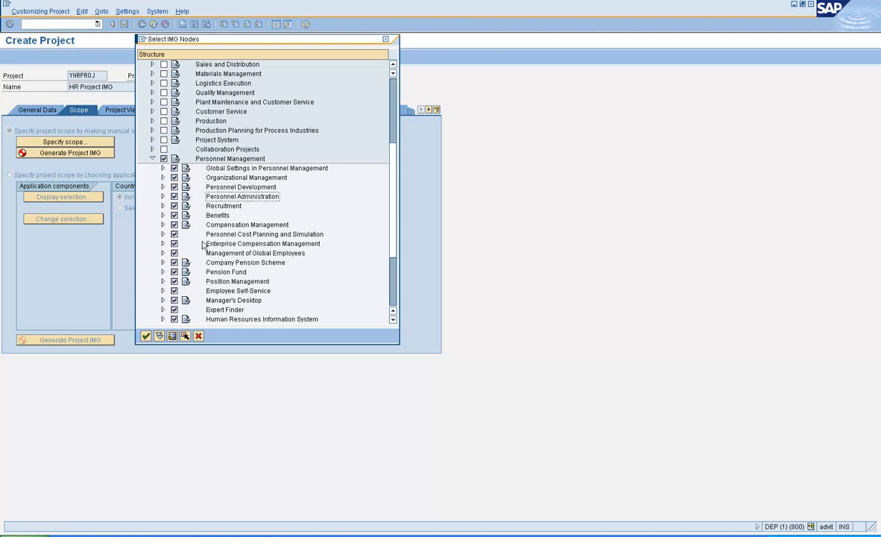
- Confirm the node selection for the project scope and generate the Project IMG in the background
left_click(146, 336)
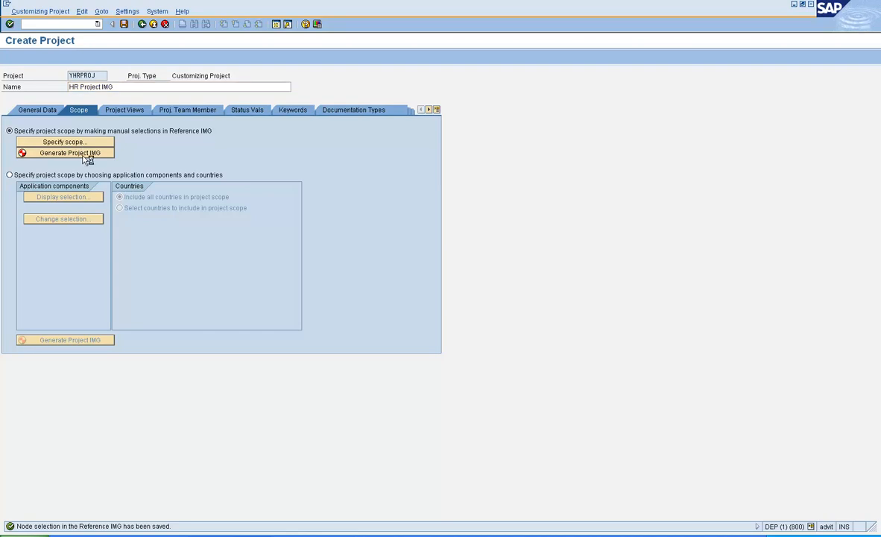
left_click(87, 154)
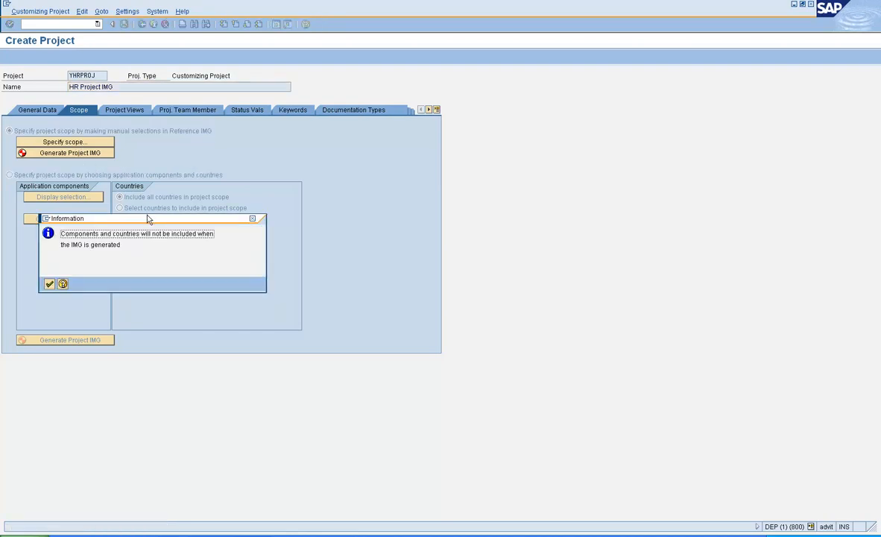
left_click_drag(148, 218, 271, 103)
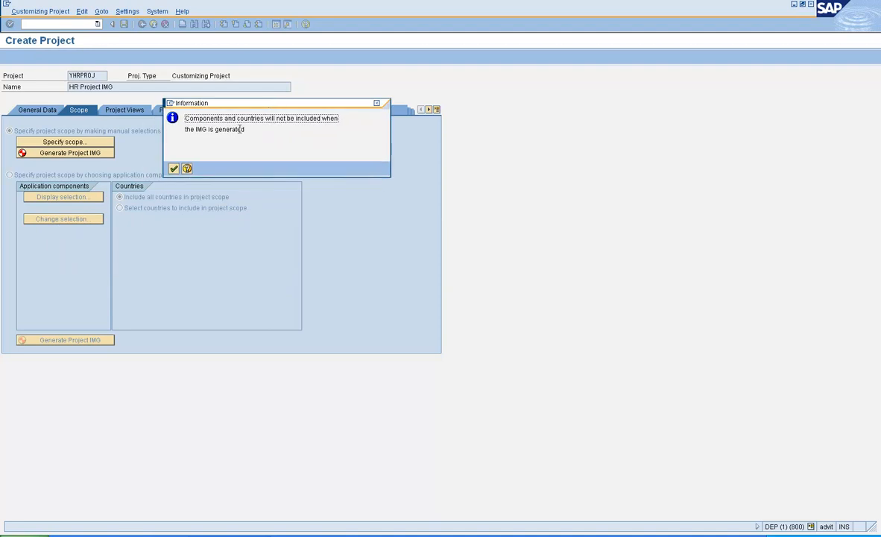
left_click(173, 170)
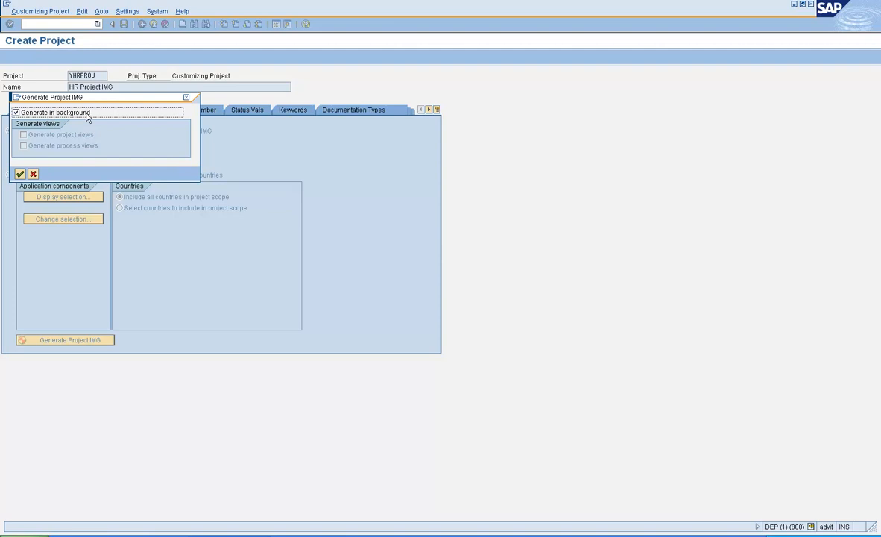
left_click(20, 174)
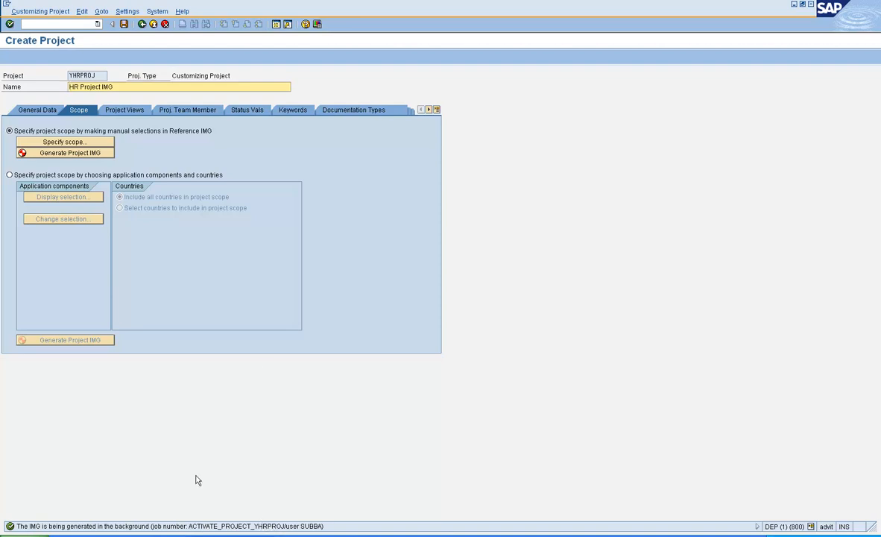
- Open a new session and list the current user's background jobs with transaction SM37
left_click(276, 24)
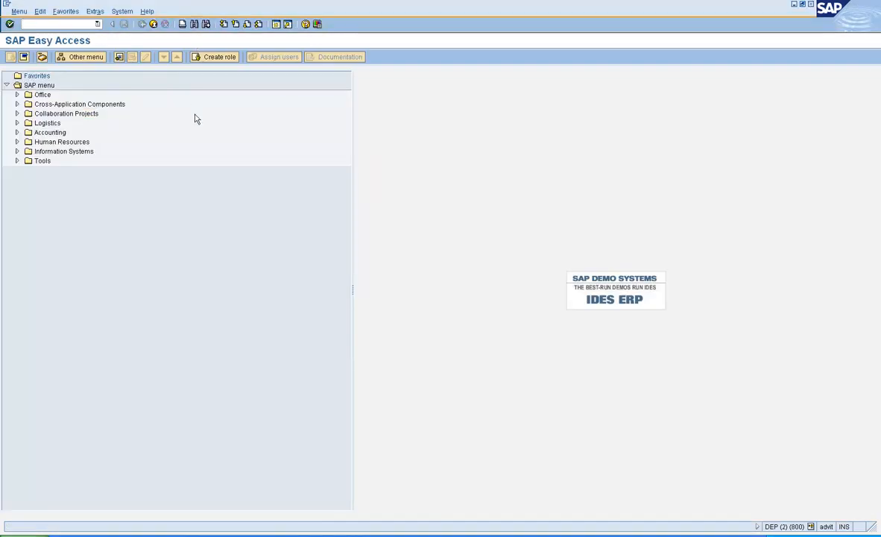
type("sm37")
key("Return")
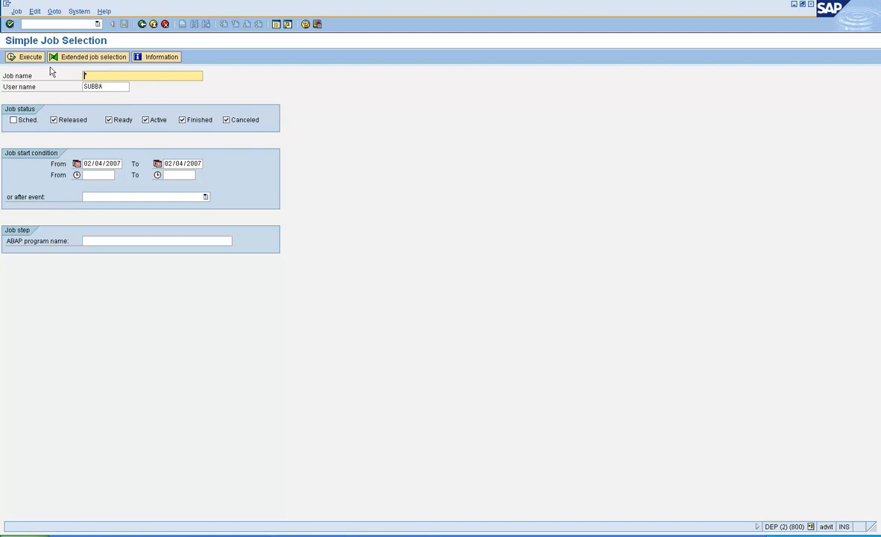
left_click(32, 56)
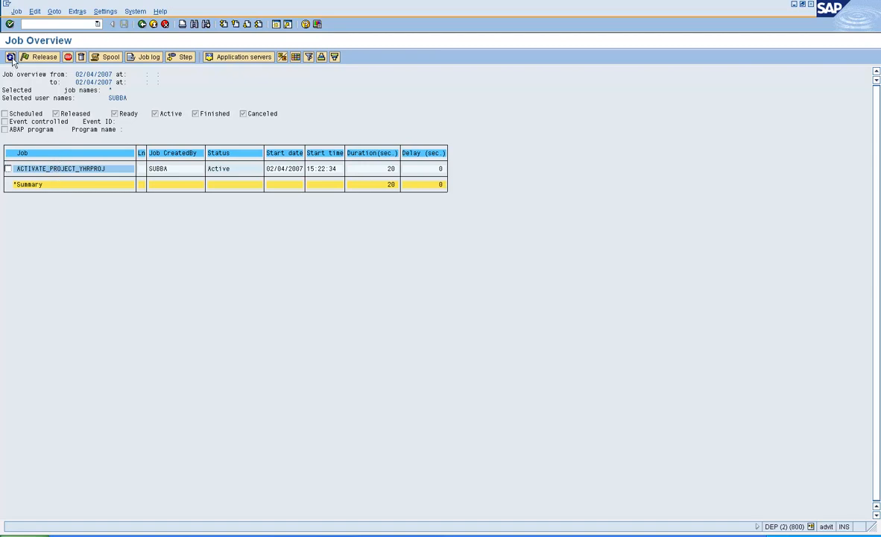
- Refresh the job overview repeatedly to check the status of the ACTIVATE_PROJECT_YHRPROJ job
left_click(164, 535)
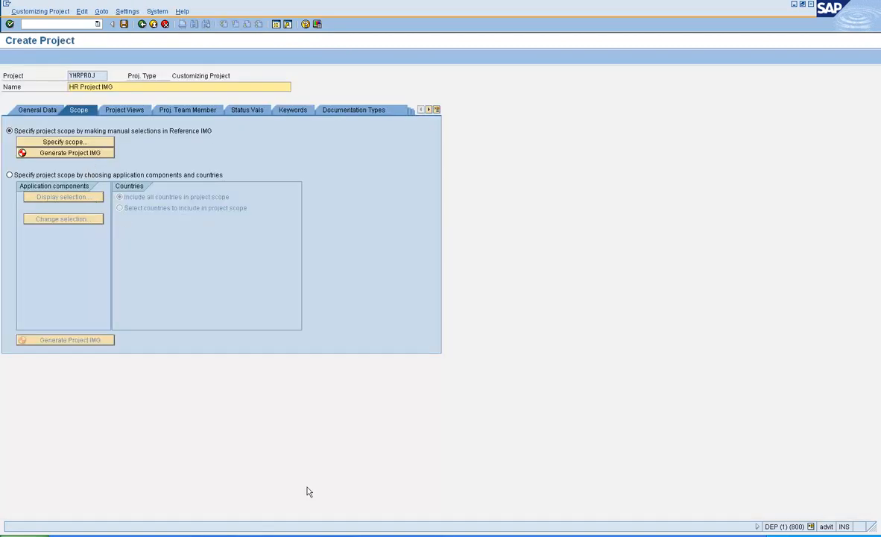
left_click(302, 532)
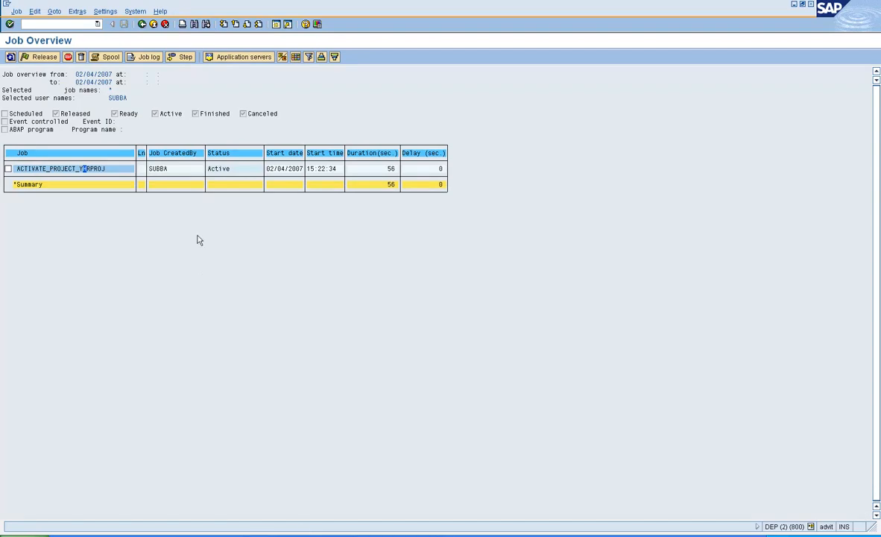
left_click(9, 60)
left_click(9, 60)
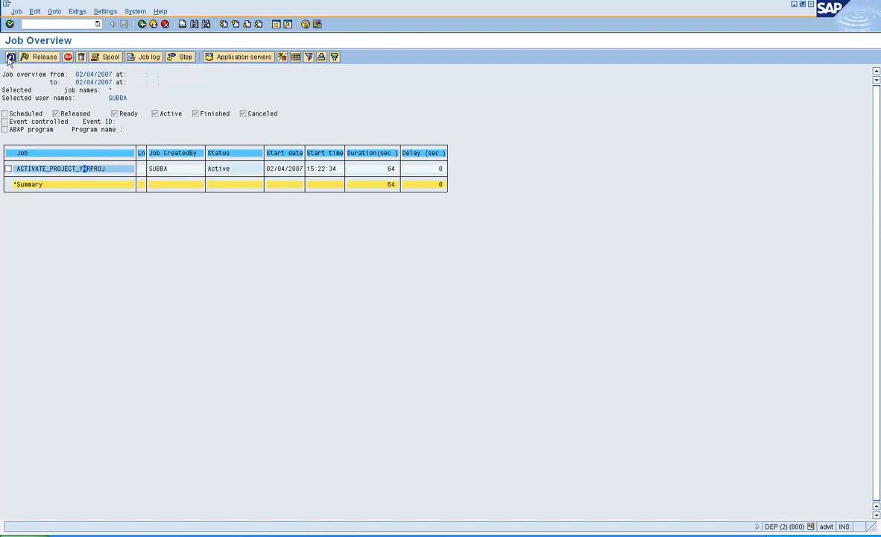
left_click(9, 59)
left_click(11, 59)
left_click(11, 60)
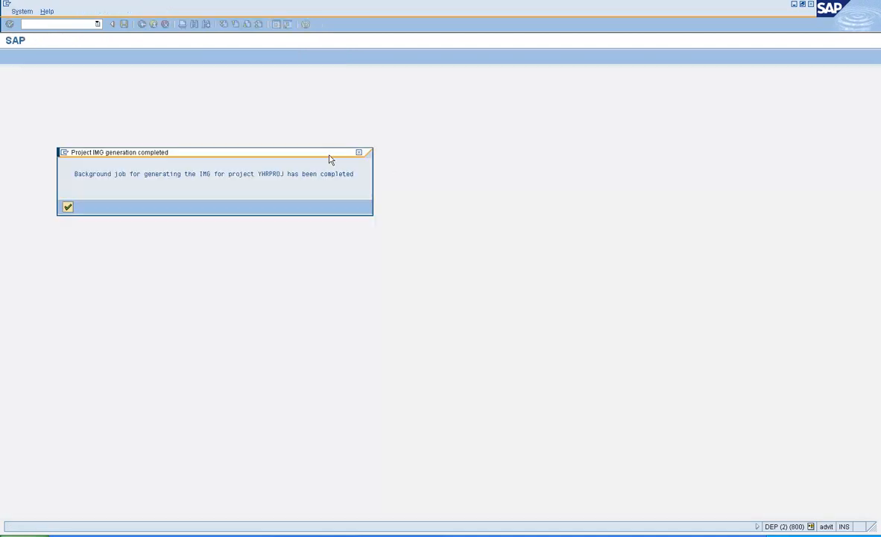
- Acknowledge the Project IMG generation notice and return to the YHRPROJ project
left_click_drag(325, 154, 399, 153)
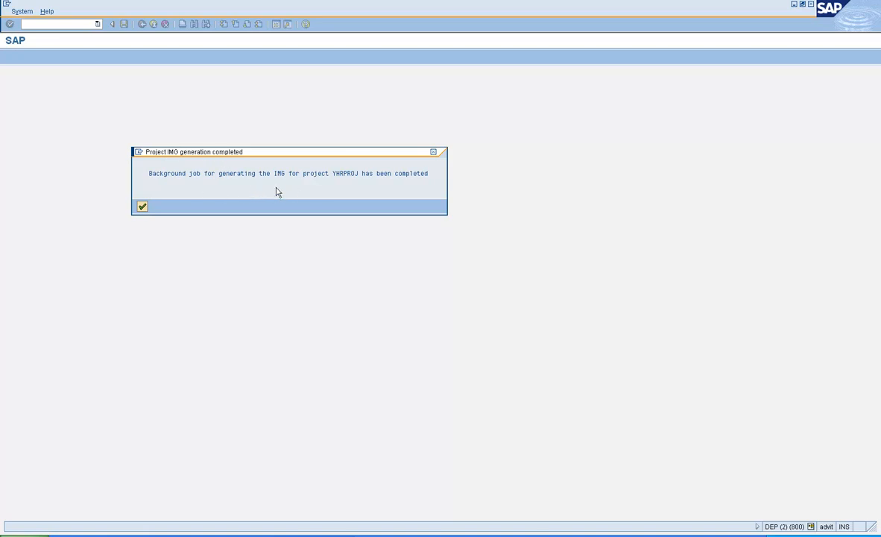
left_click(142, 207)
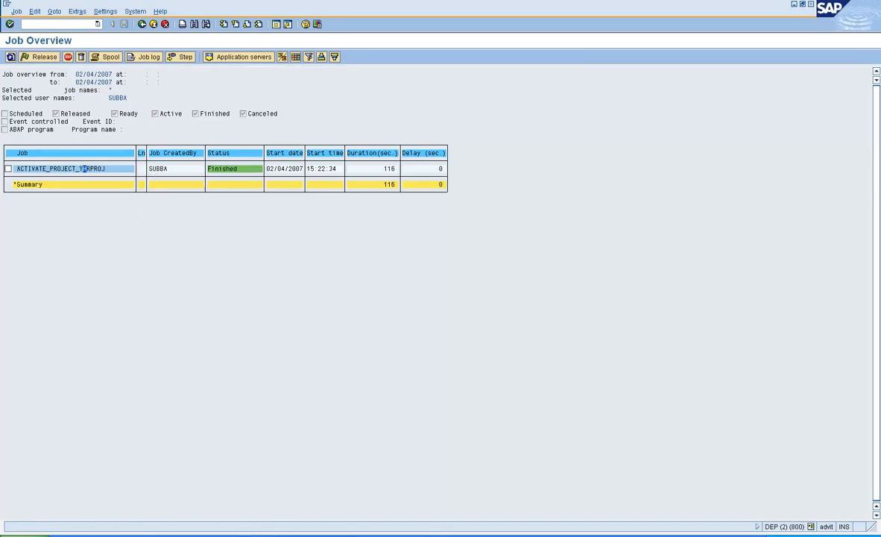
key("F3")
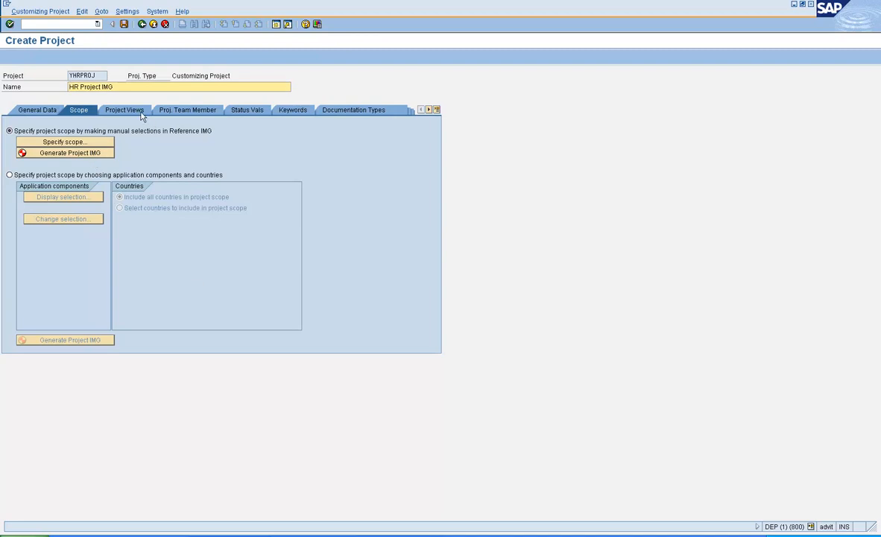
left_click(105, 153)
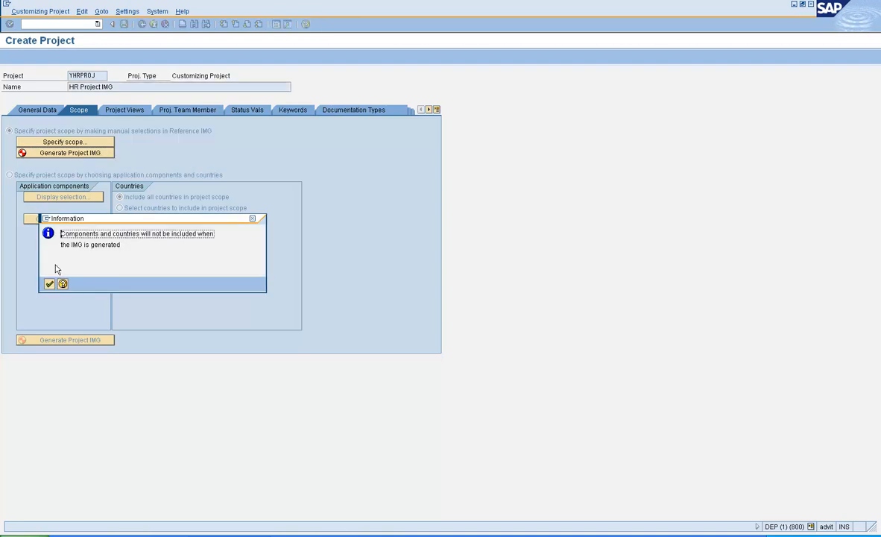
left_click(49, 285)
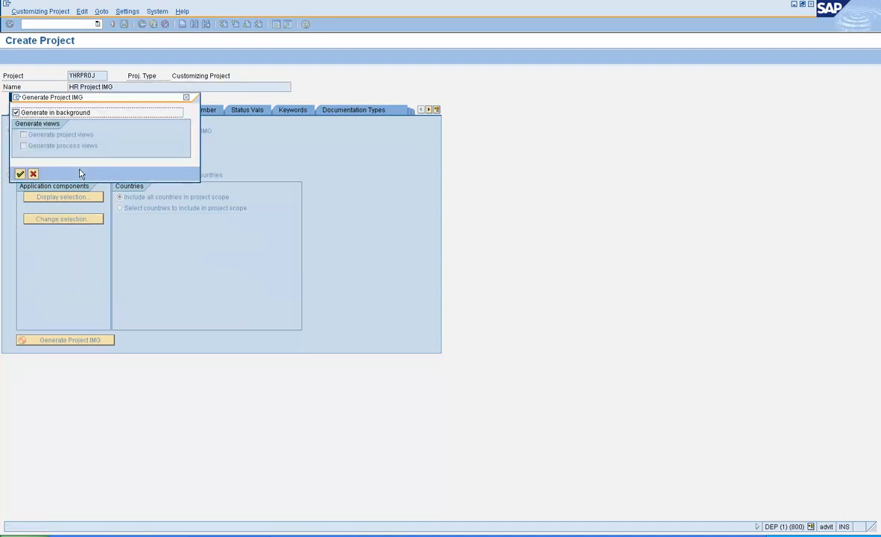
left_click(33, 174)
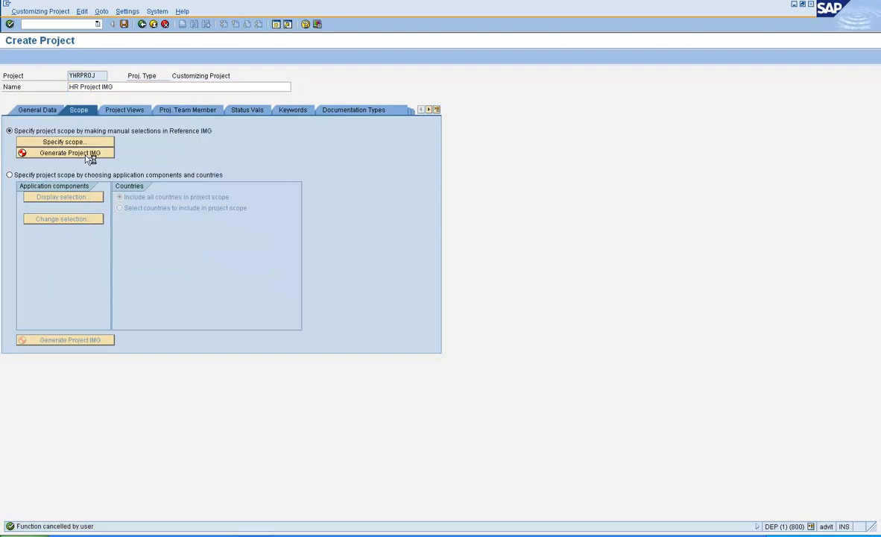
left_click(87, 158)
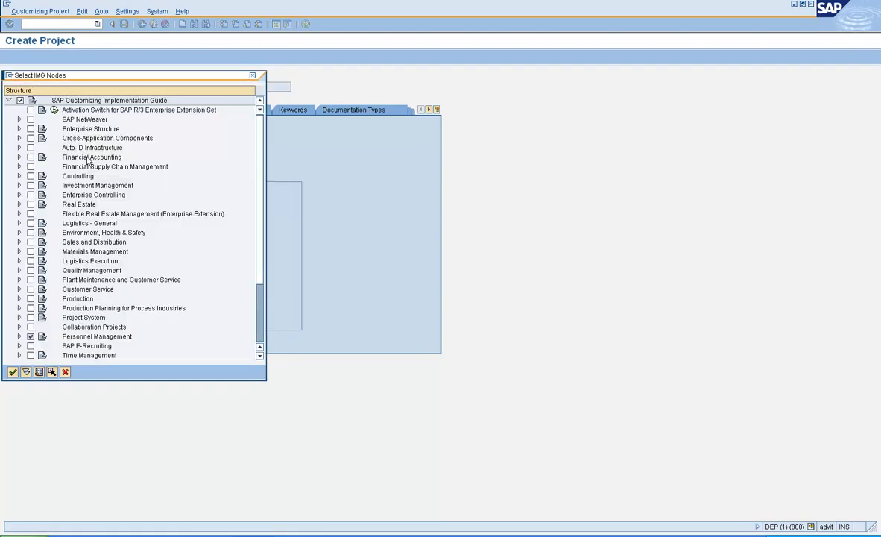
left_click(65, 371)
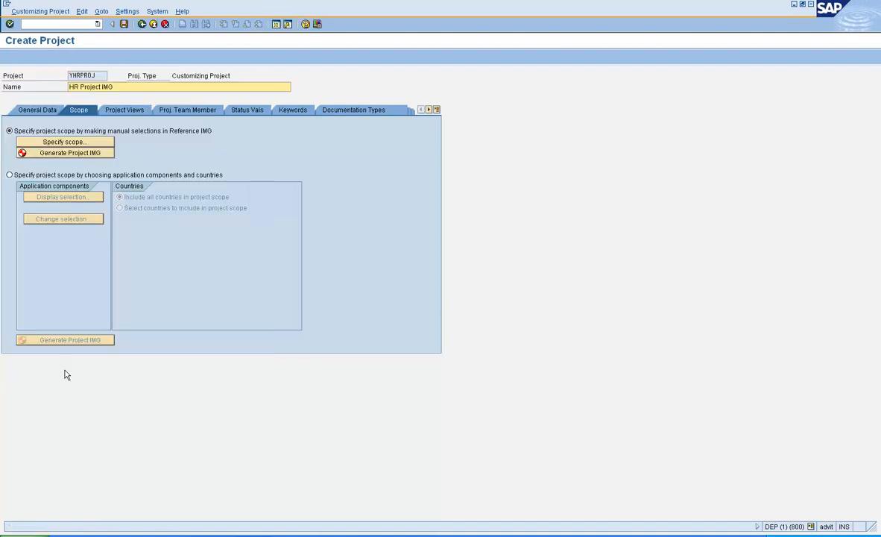
- Create a project view named Organizational Management, defined by manual selection in Project IMG
left_click(121, 110)
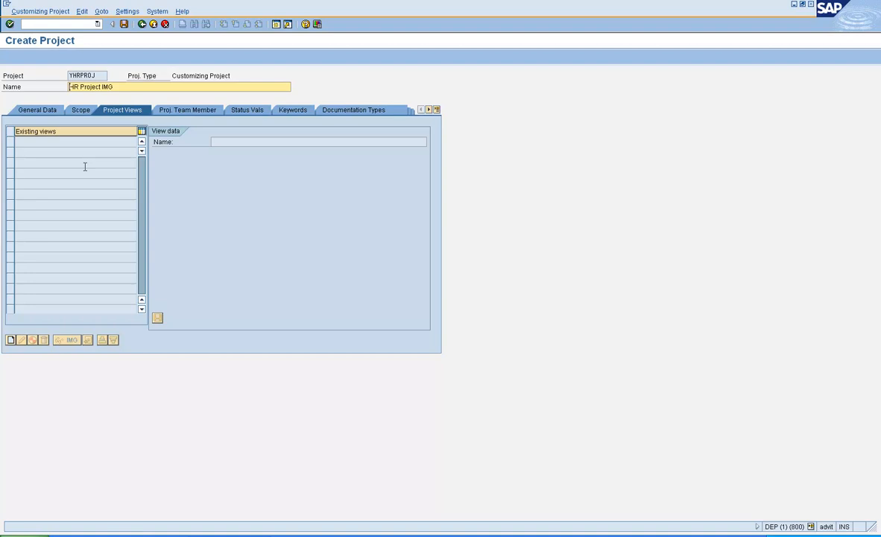
left_click(106, 138)
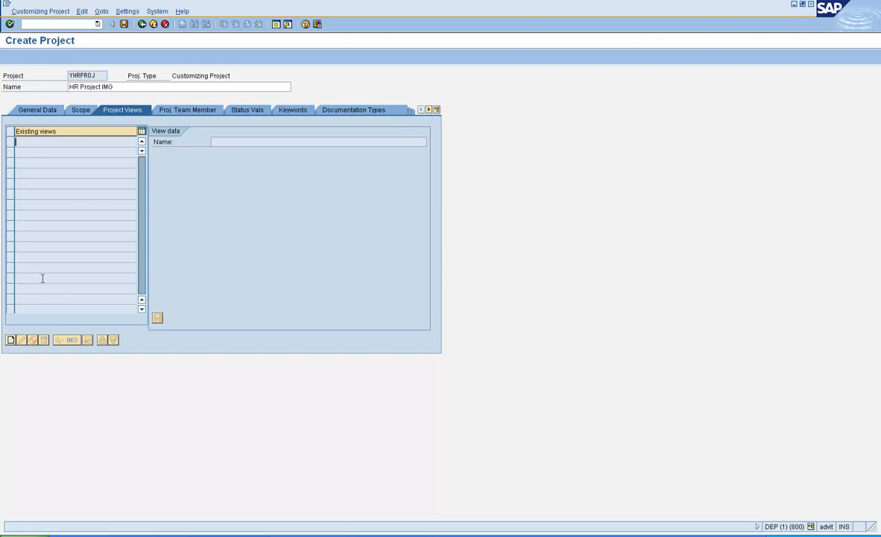
left_click(10, 340)
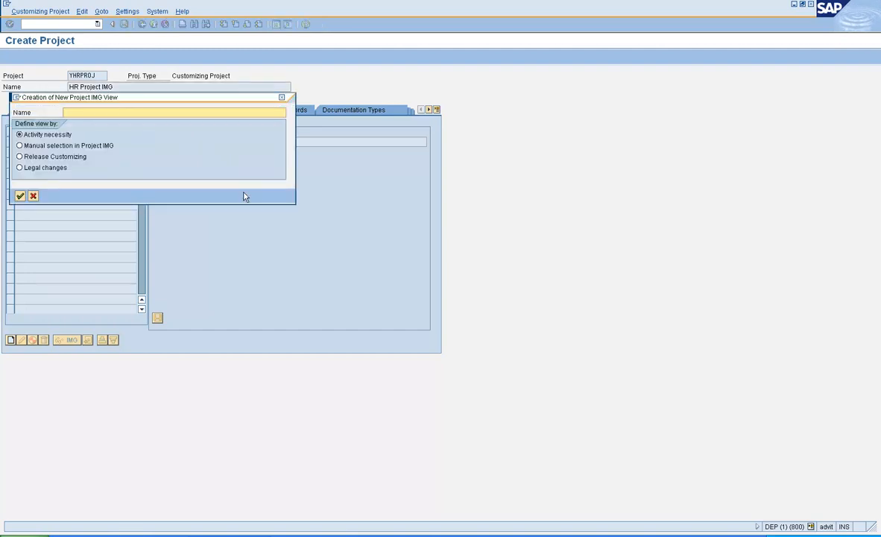
left_click_drag(237, 103, 398, 186)
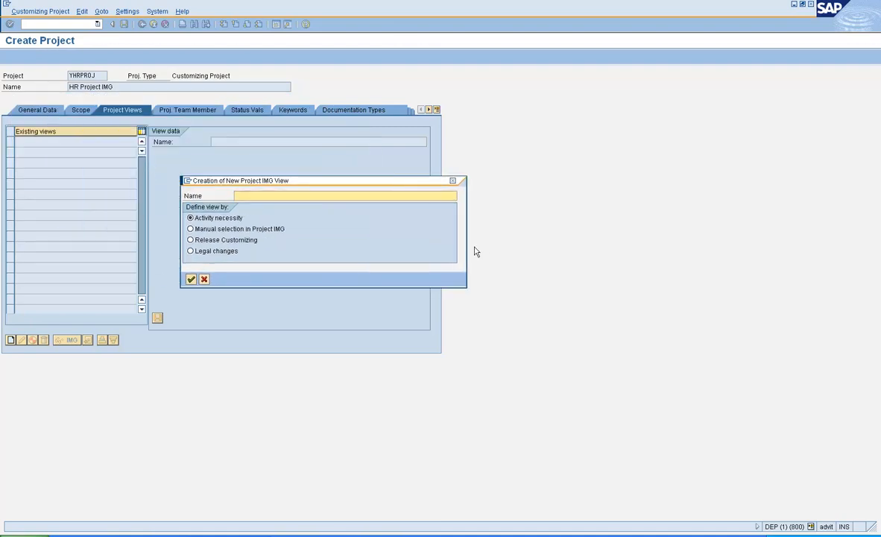
type("O")
type("agn")
key("BackSpace")
key("BackSpace")
key("BackSpace")
type("nizational Manage")
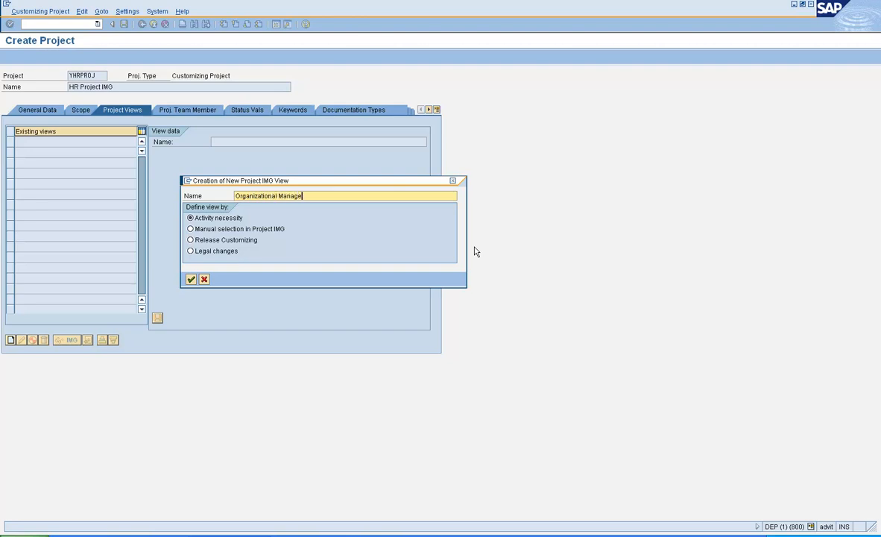
type("men")
key("BackSpace")
key("BackSpace")
type("ement")
left_click(260, 231)
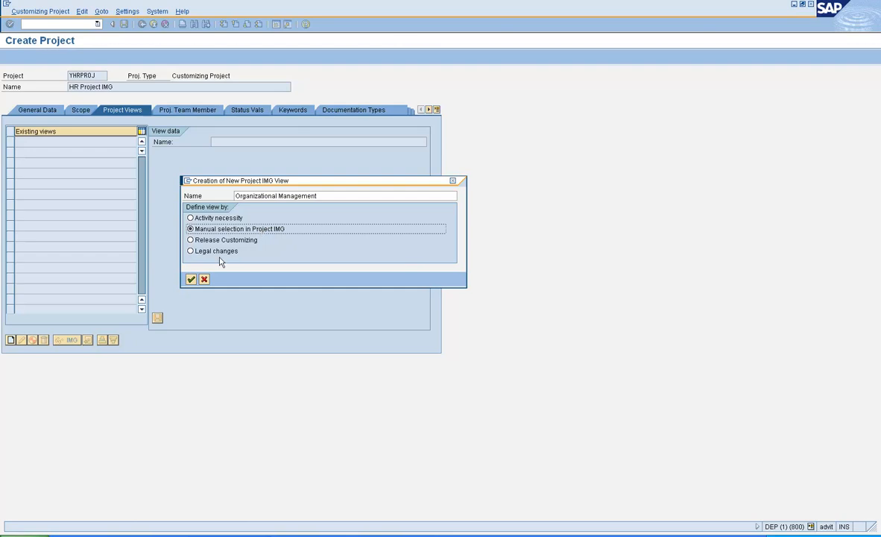
left_click(191, 278)
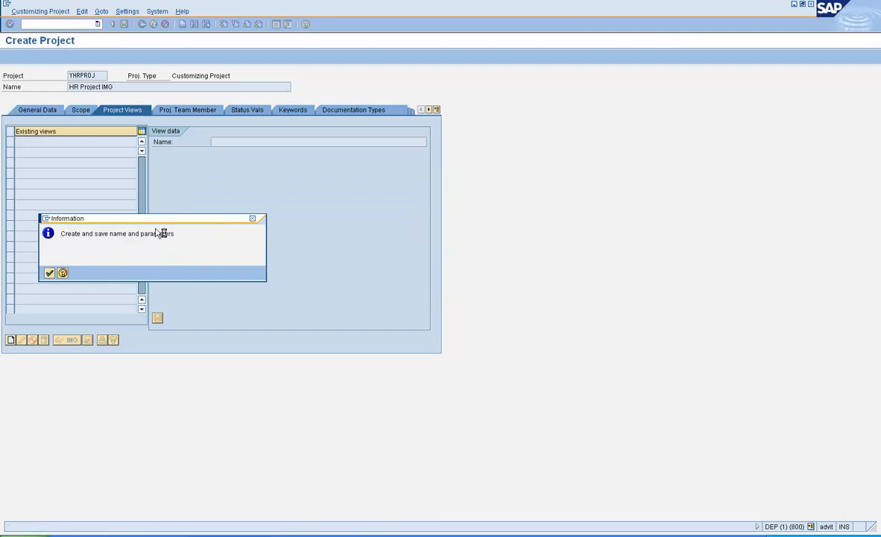
key("Return")
- Select the Organizational Management node under Personnel Management for the view and confirm the node selection
left_click(208, 178)
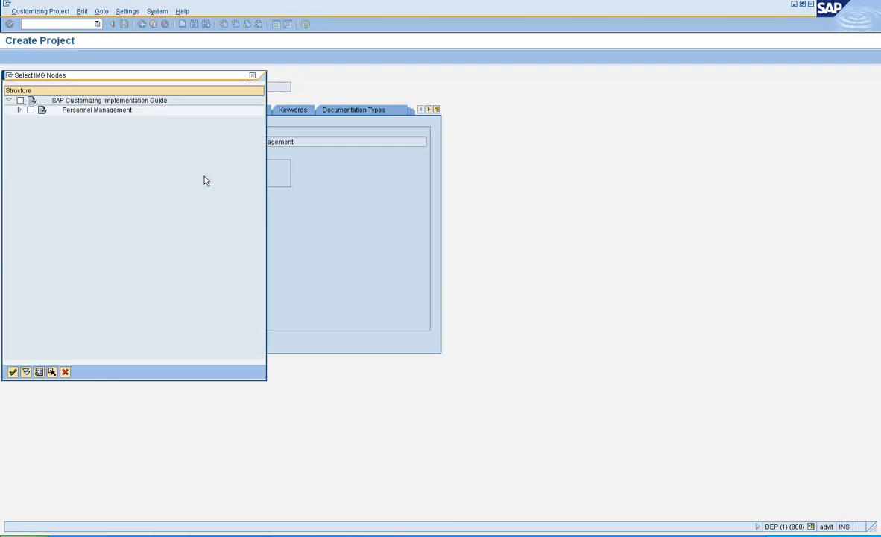
left_click(20, 111)
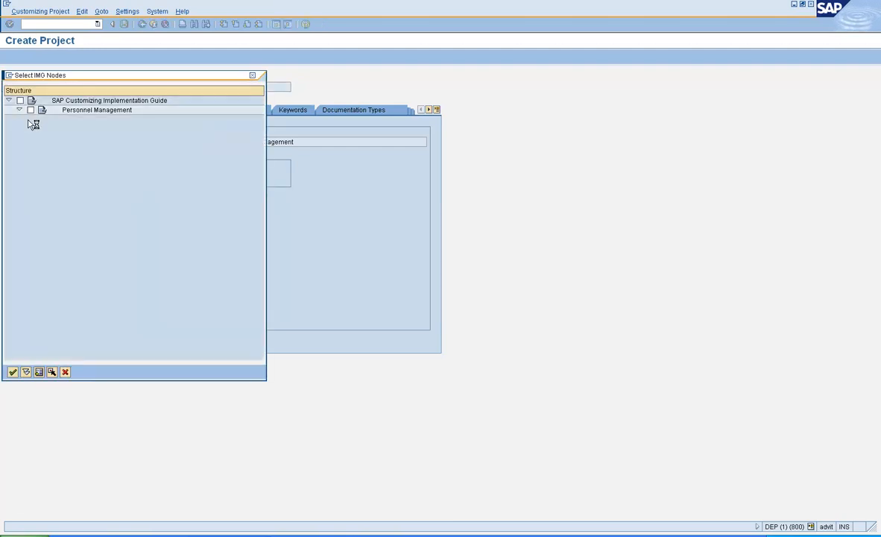
left_click(42, 129)
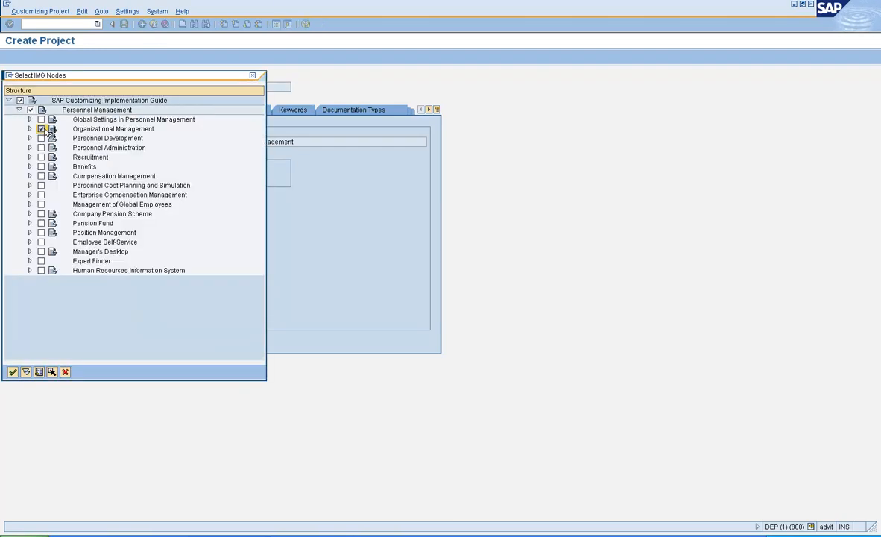
left_click(14, 372)
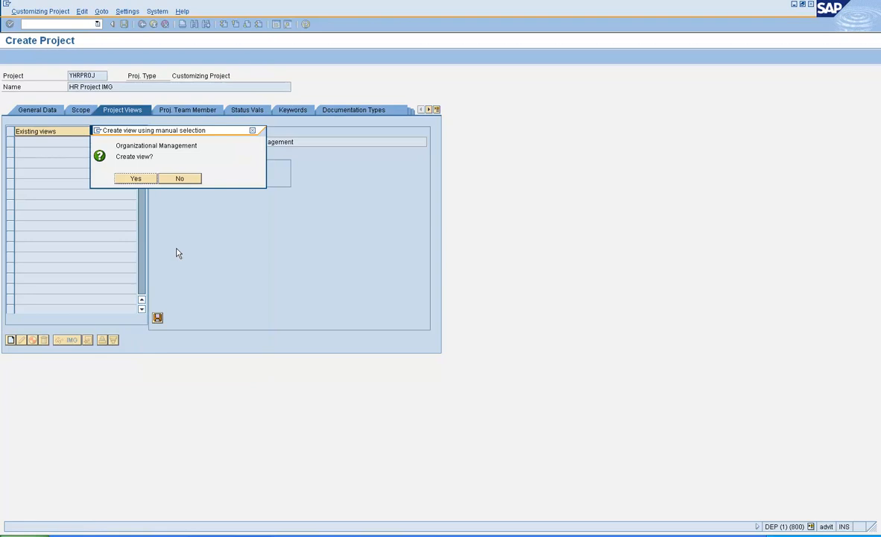
- Confirm the creation of the Organizational Management view and generate that view
left_click(143, 178)
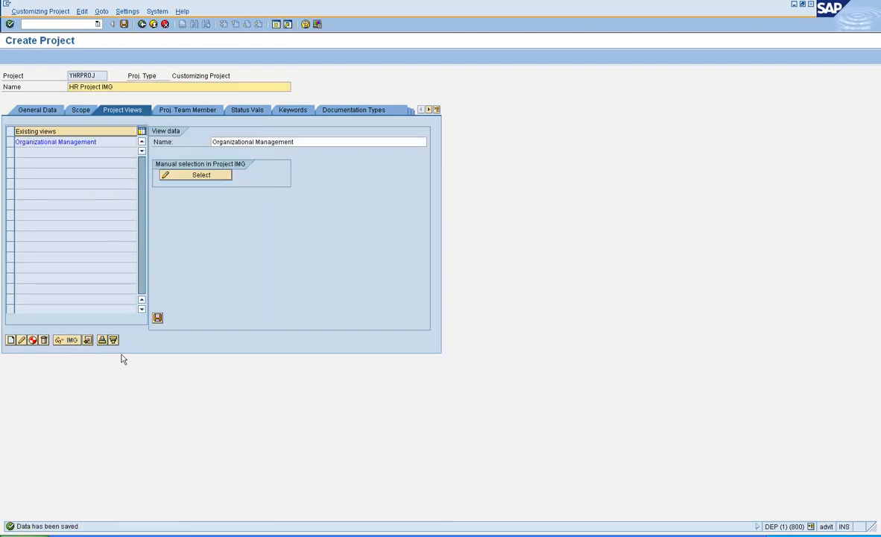
left_click(11, 142)
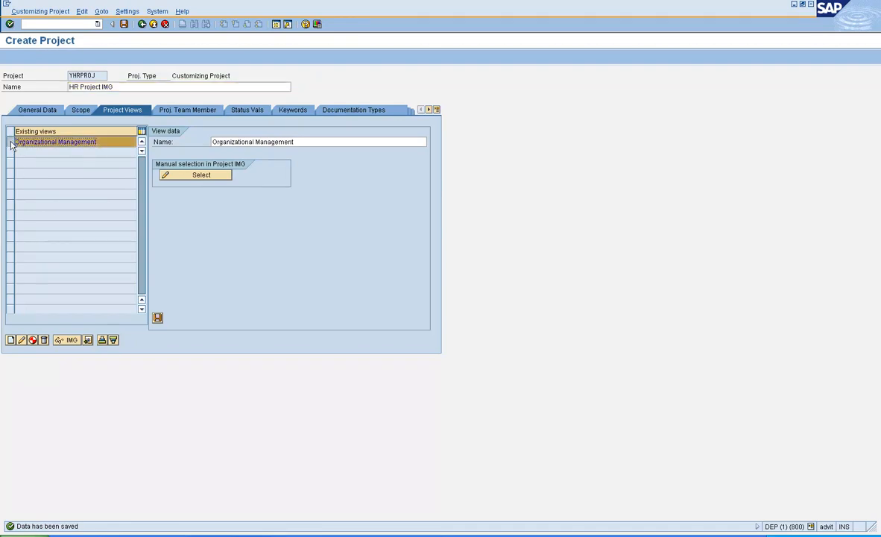
left_click(32, 340)
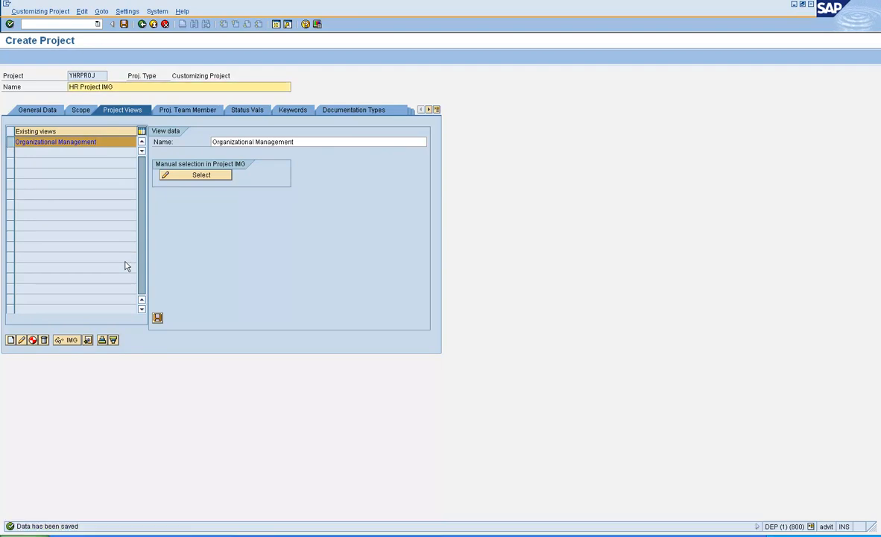
left_click(16, 141)
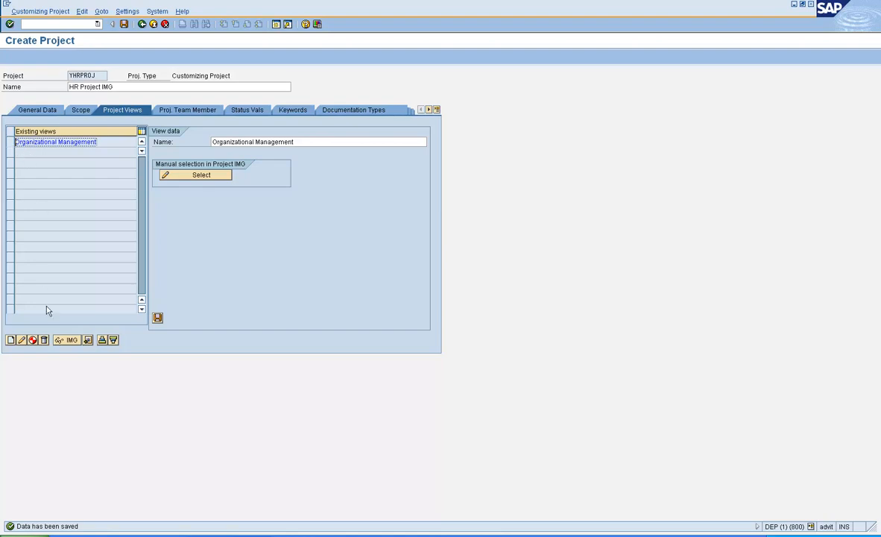
- Create another project view named Personnel Development, defined by manual selection in Project IMG, and acknowledge the information notice
left_click(12, 340)
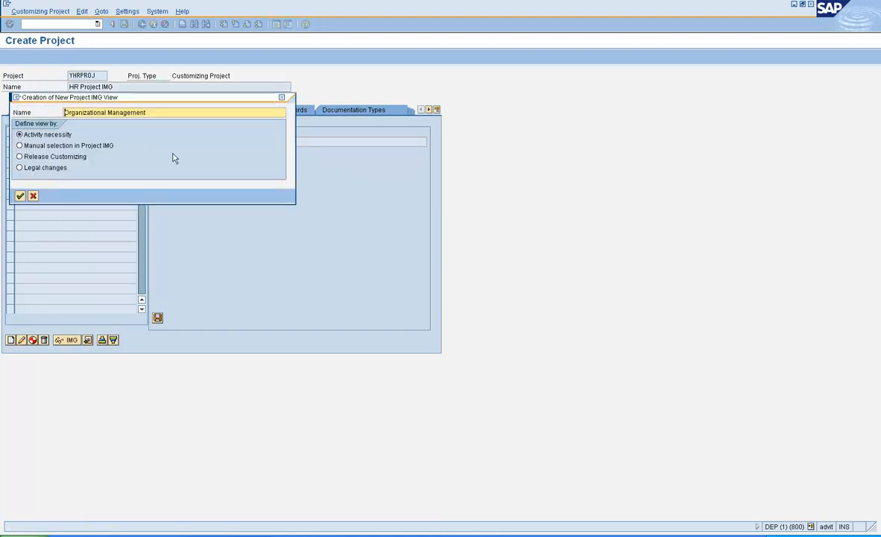
left_click(152, 113)
left_click_drag(153, 114, 41, 118)
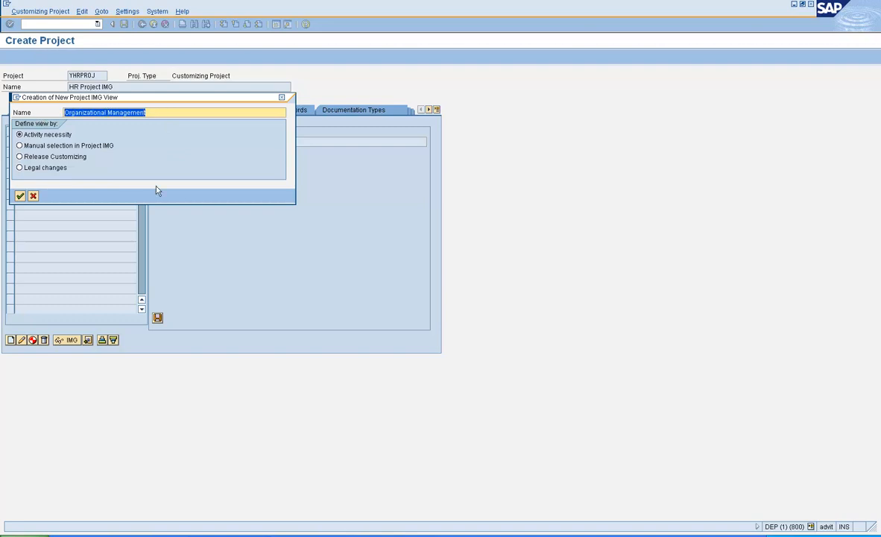
type("Pewr")
key("BackSpace")
key("BackSpace")
type("rsonnel ")
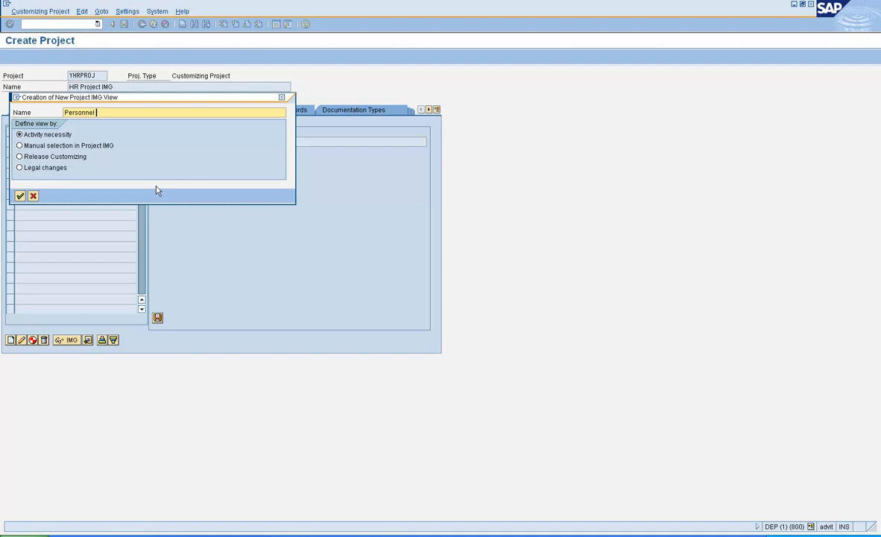
type("Development")
left_click(43, 148)
left_click(20, 195)
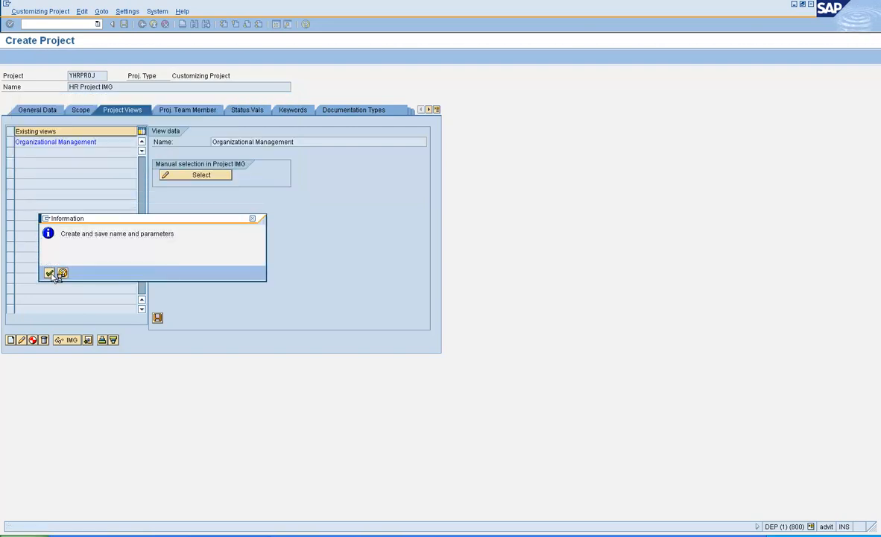
left_click(50, 273)
- Select the Personnel Development node under Personnel Management for the new view and confirm the node selection
left_click(171, 176)
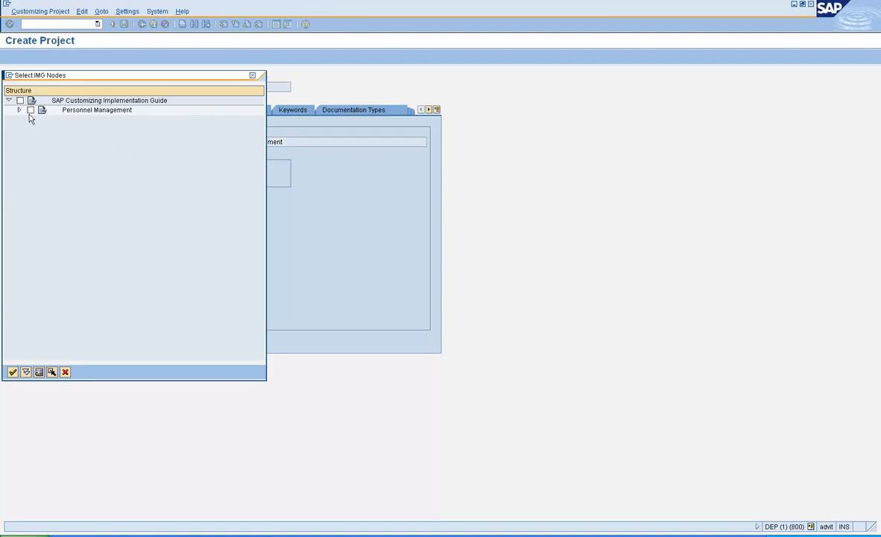
left_click(19, 110)
left_click(41, 138)
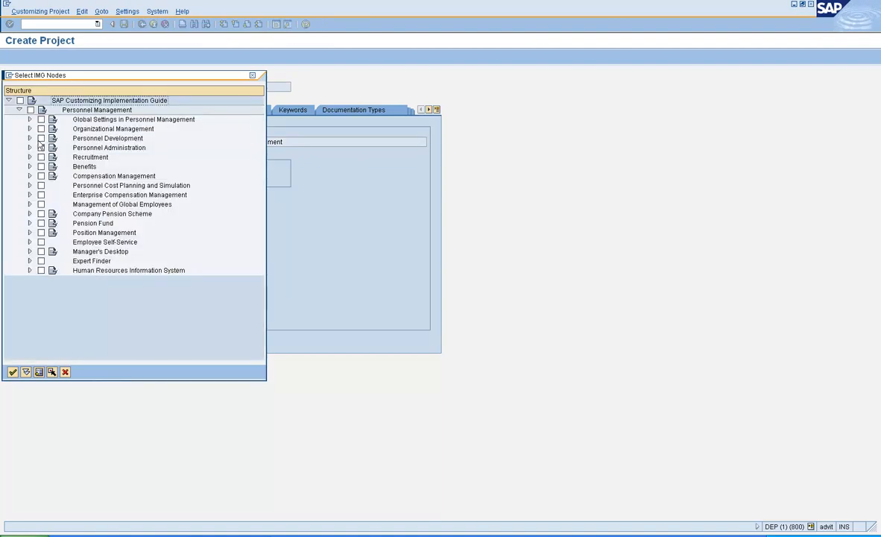
left_click(13, 372)
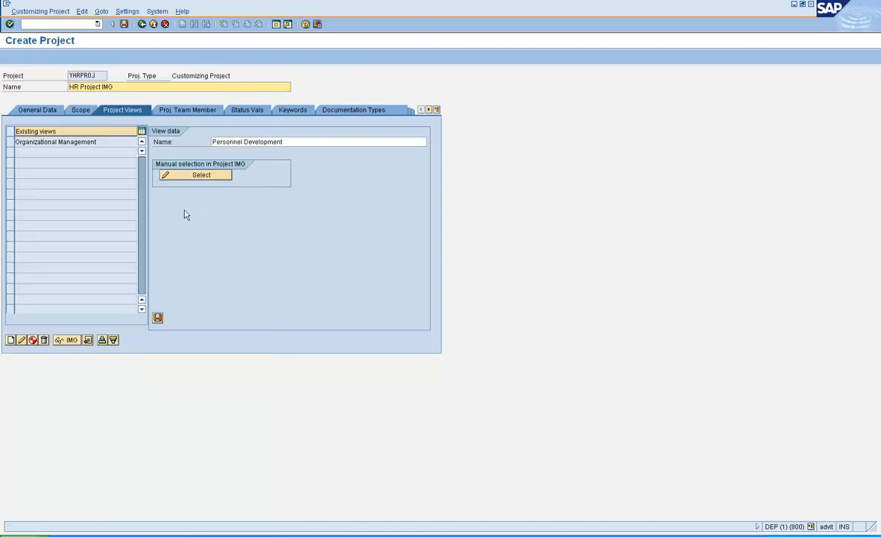
- Save the Personnel Development view, confirm its creation, and generate it
left_click(157, 317)
left_click(146, 180)
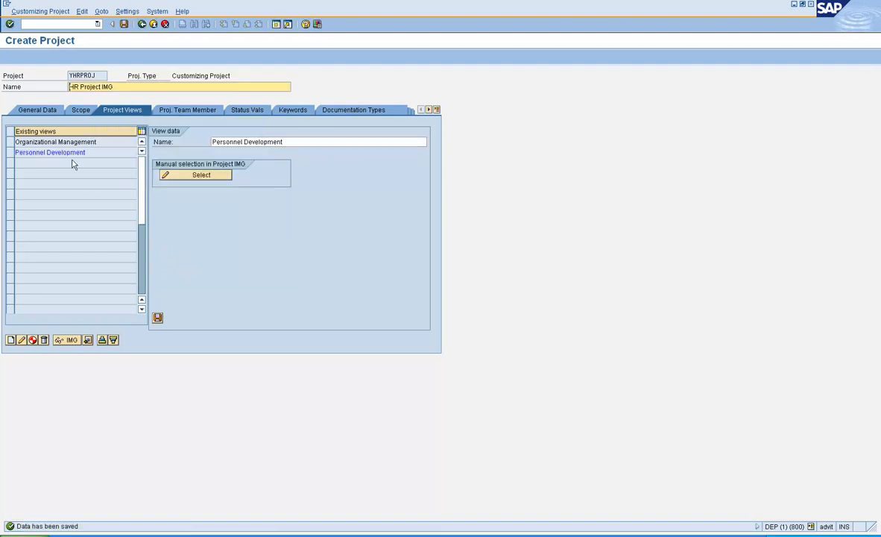
left_click(14, 150)
left_click(32, 340)
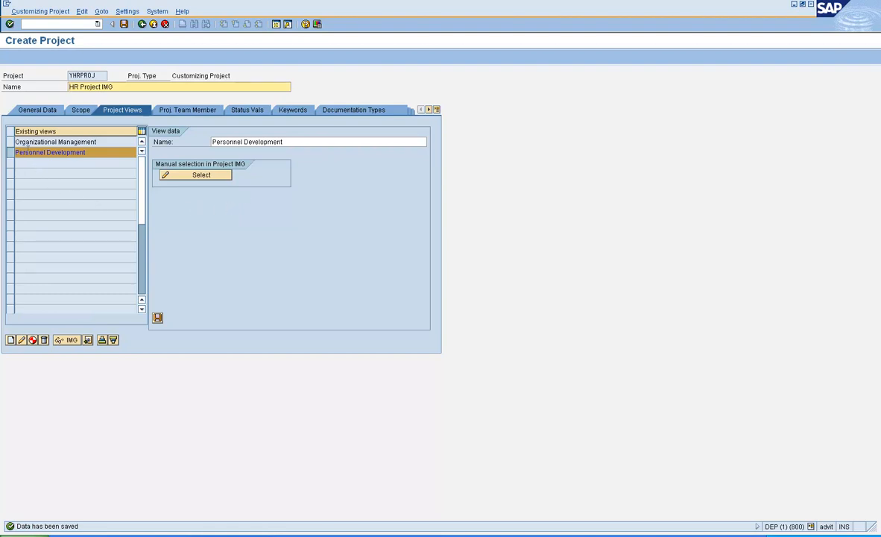
left_click(18, 152)
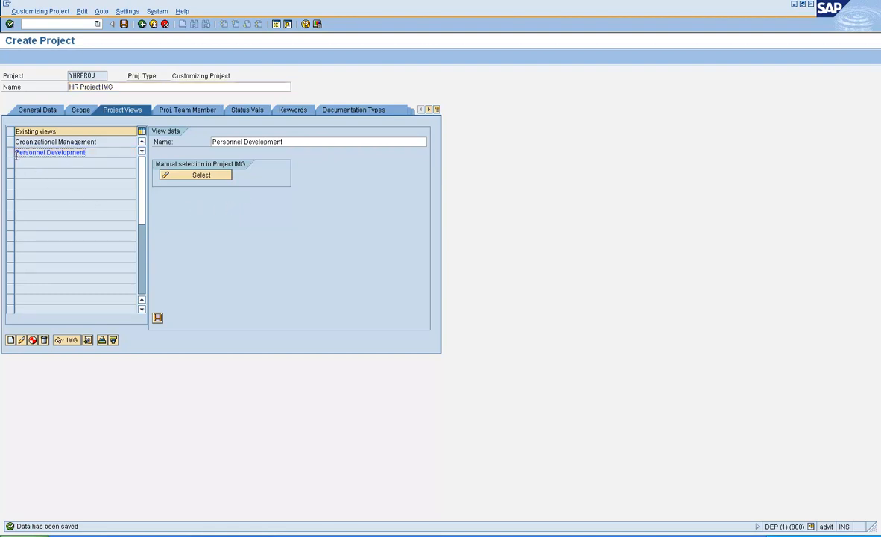